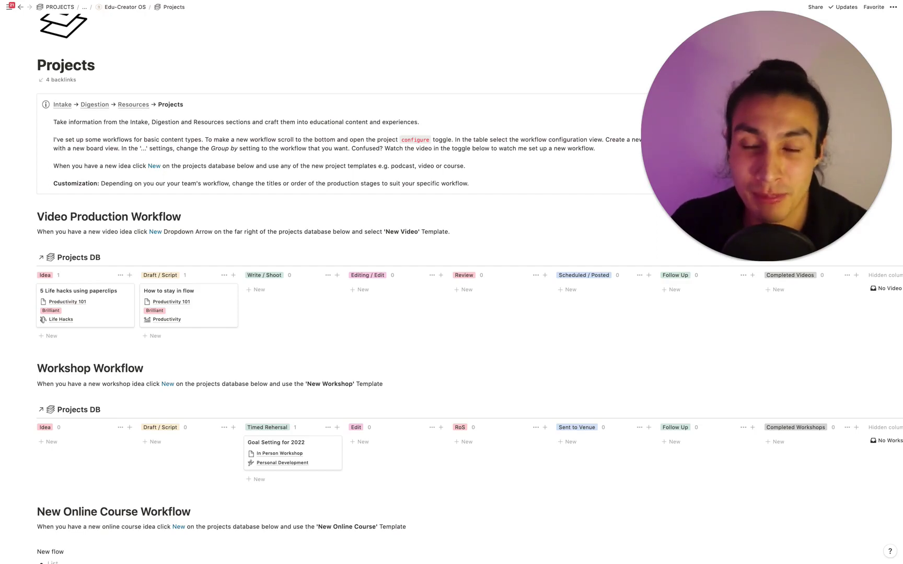
- Drag the How to stay in flow card from Draft / Script to Write / Shoot on the Video Production board
{"action": "mouse_move", "coordinate": [779, 229]}
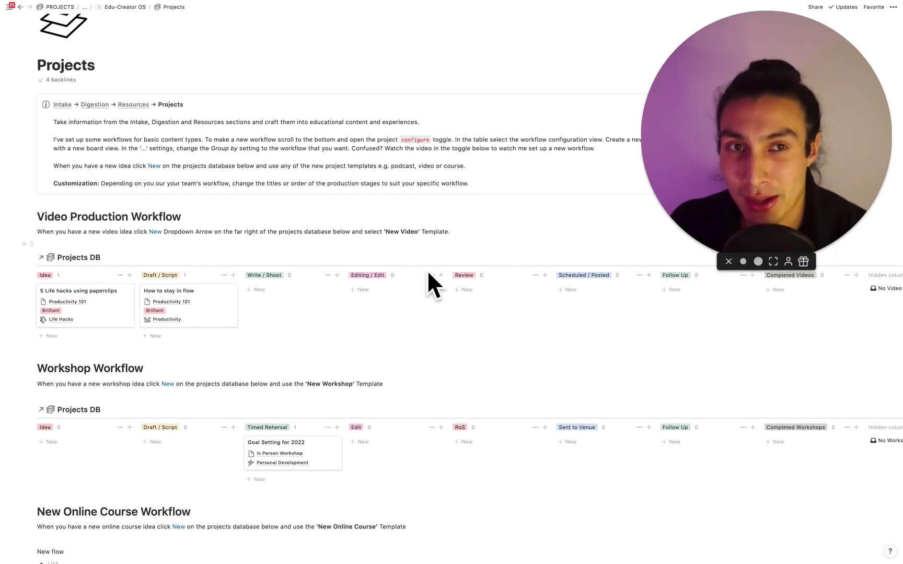
{"action": "scroll", "coordinate": [427, 270], "scroll_direction": "down", "scroll_amount": 4}
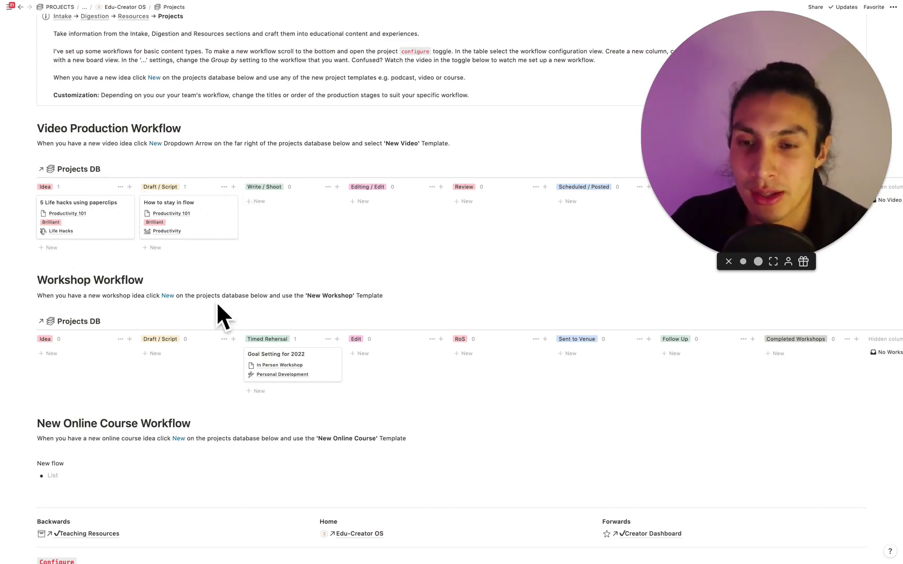
{"action": "scroll", "coordinate": [216, 301], "scroll_direction": "down", "scroll_amount": 1}
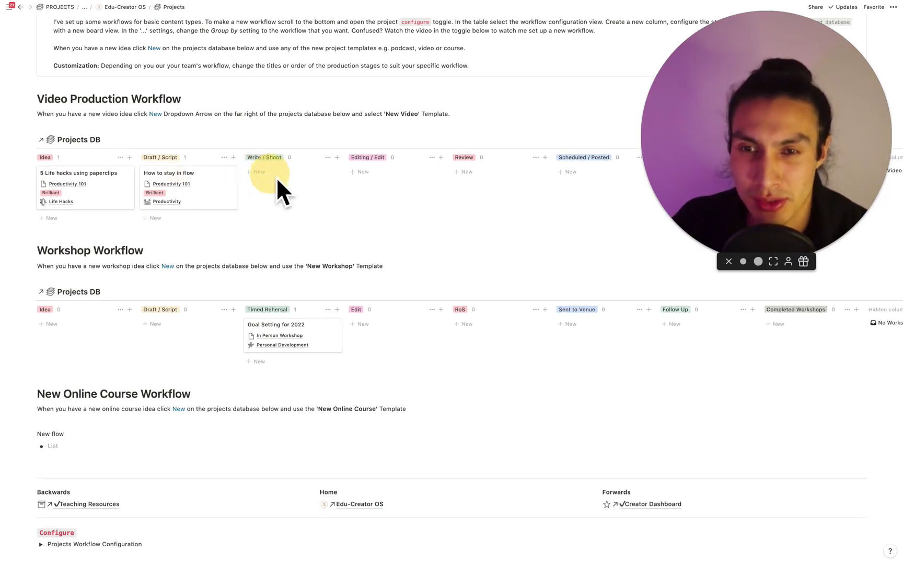
{"action": "left_click_drag", "start_coordinate": [243, 204], "coordinate": [269, 151]}
{"action": "scroll", "coordinate": [285, 263], "scroll_direction": "down", "scroll_amount": 3}
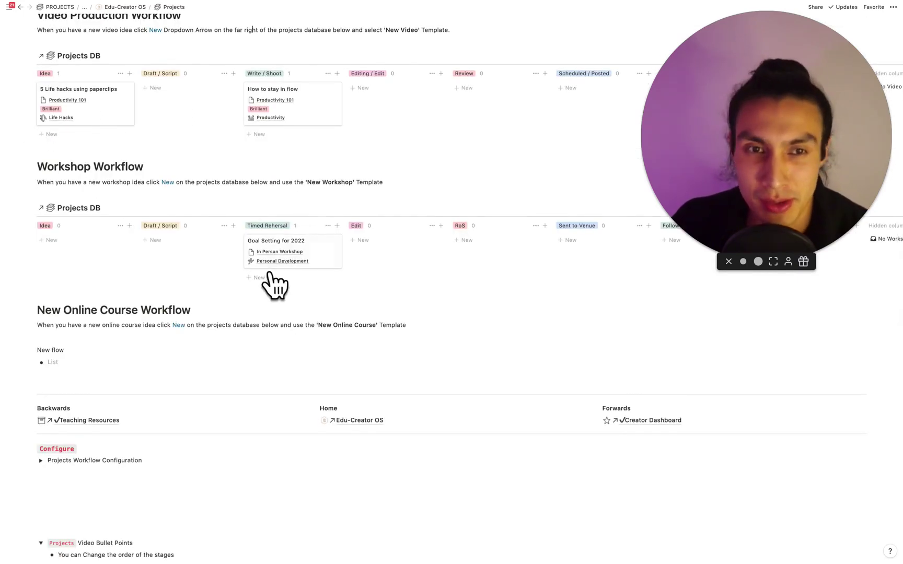
- Expand the Projects Workflow Configuration toggle and scroll down to the Projects DB table
{"action": "scroll", "coordinate": [131, 397], "scroll_direction": "down", "scroll_amount": 1}
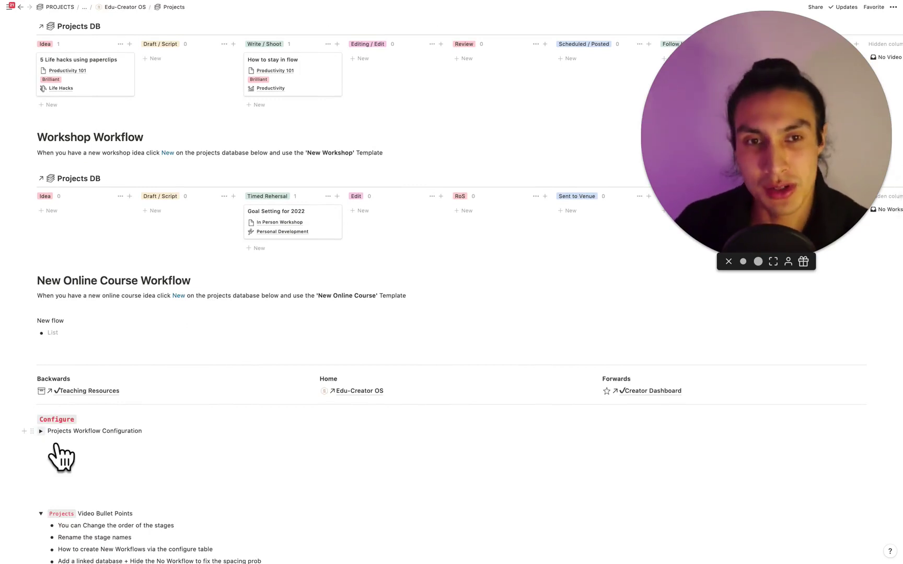
{"action": "left_click", "coordinate": [41, 431]}
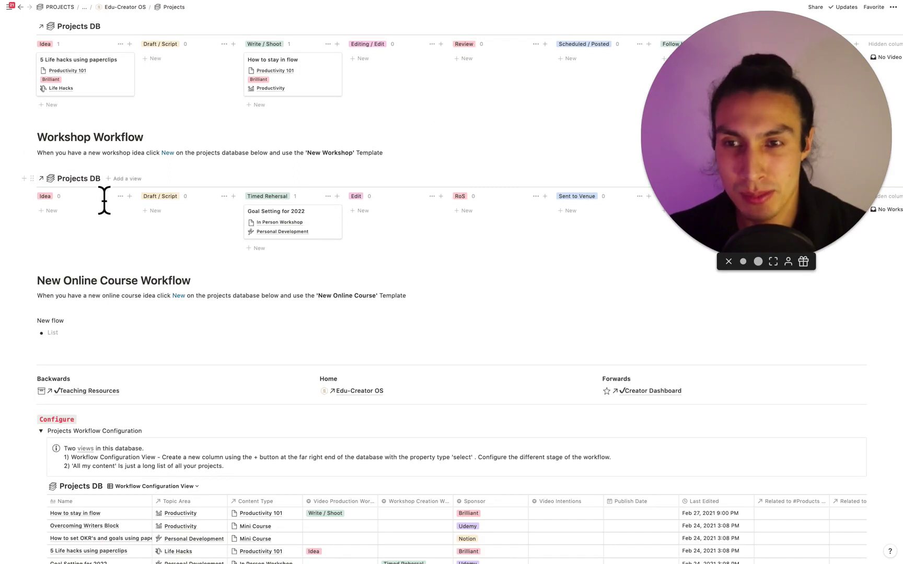
{"action": "scroll", "coordinate": [105, 201], "scroll_direction": "down", "scroll_amount": 4}
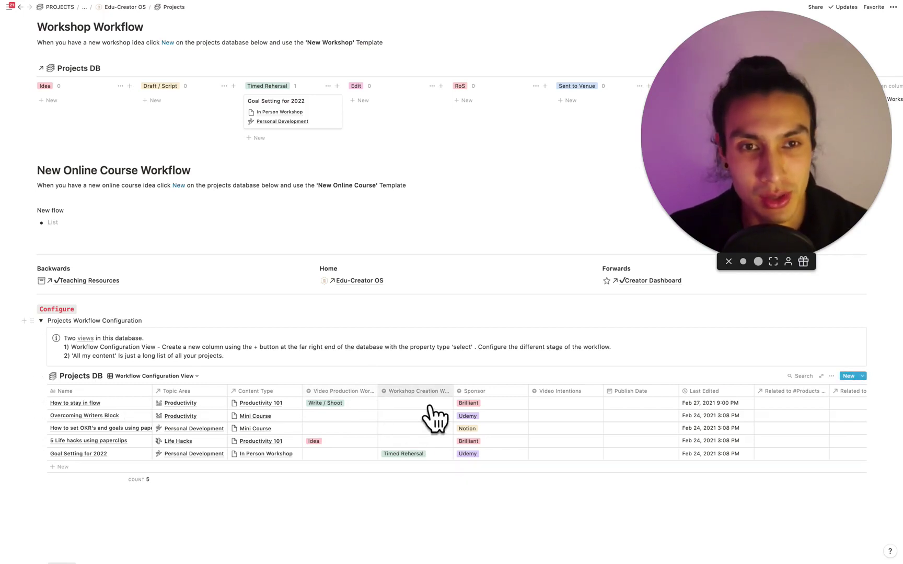
{"action": "left_click", "coordinate": [420, 391]}
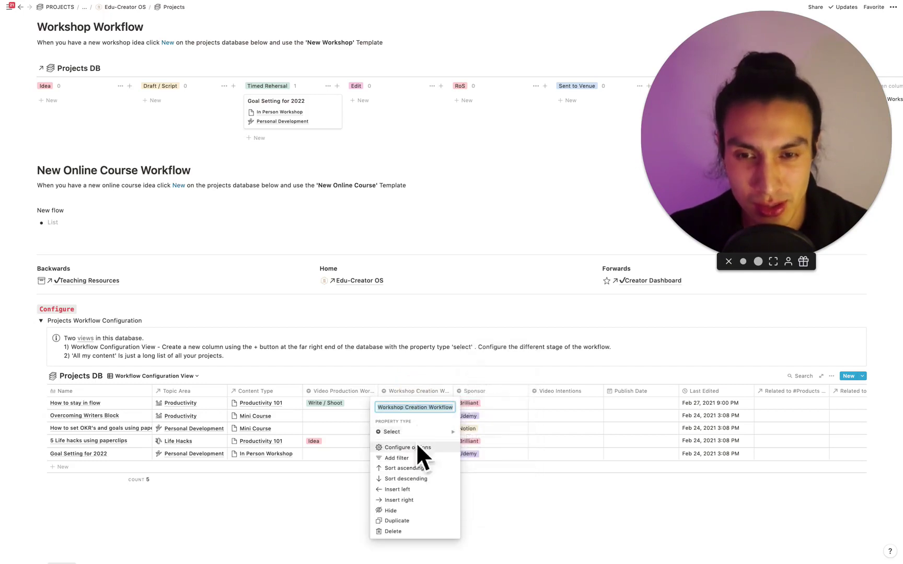
{"action": "left_click", "coordinate": [419, 435]}
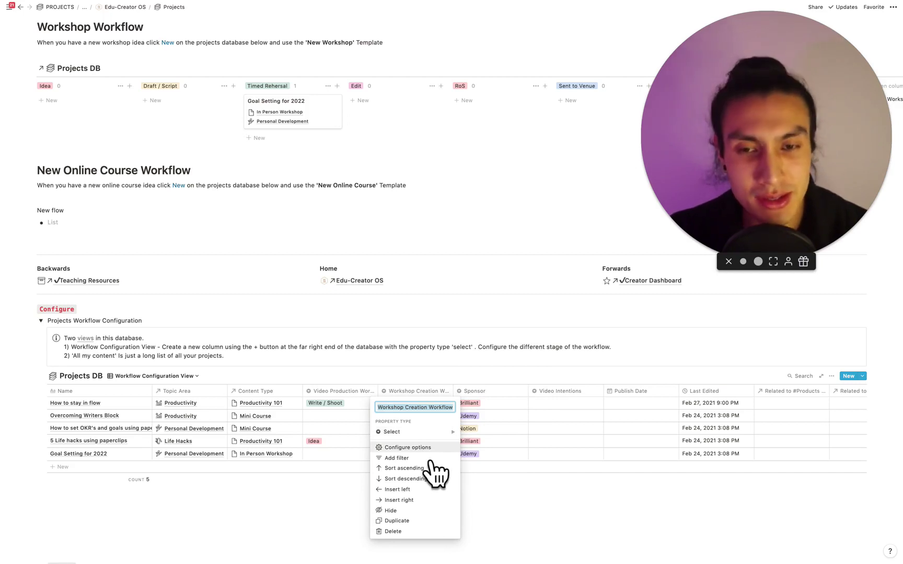
{"action": "left_click", "coordinate": [430, 460]}
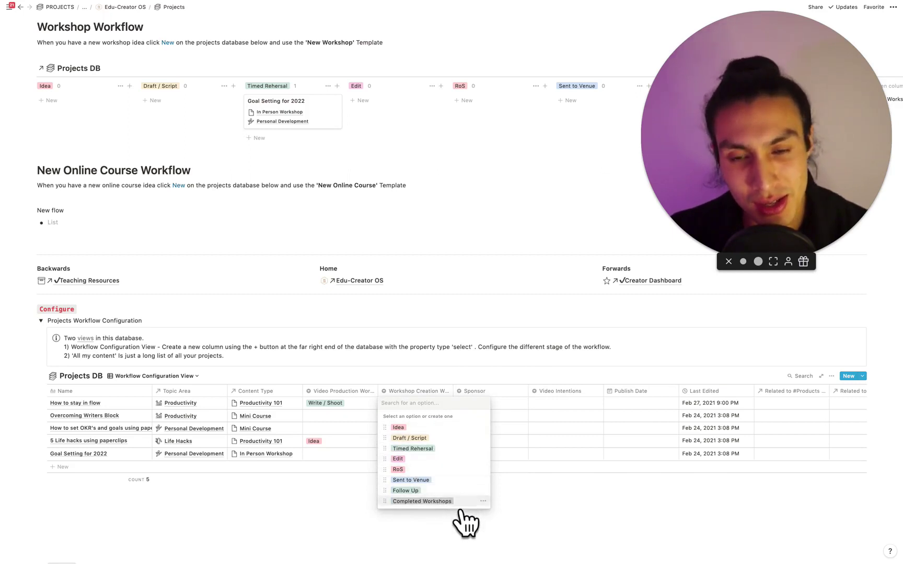
{"action": "left_click", "coordinate": [360, 397]}
{"action": "left_click", "coordinate": [361, 399]}
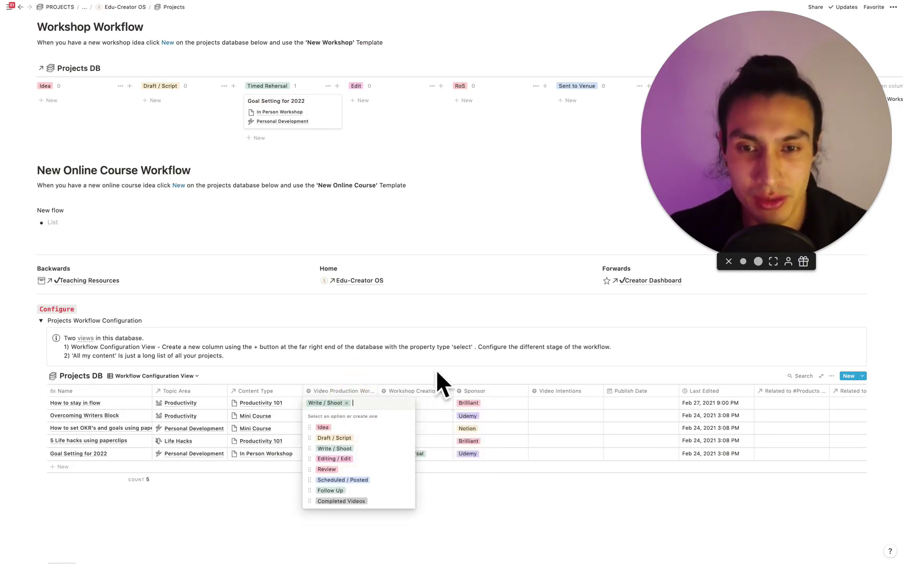
{"action": "key", "text": "Escape"}
{"action": "scroll", "coordinate": [423, 347], "scroll_direction": "up", "scroll_amount": 8}
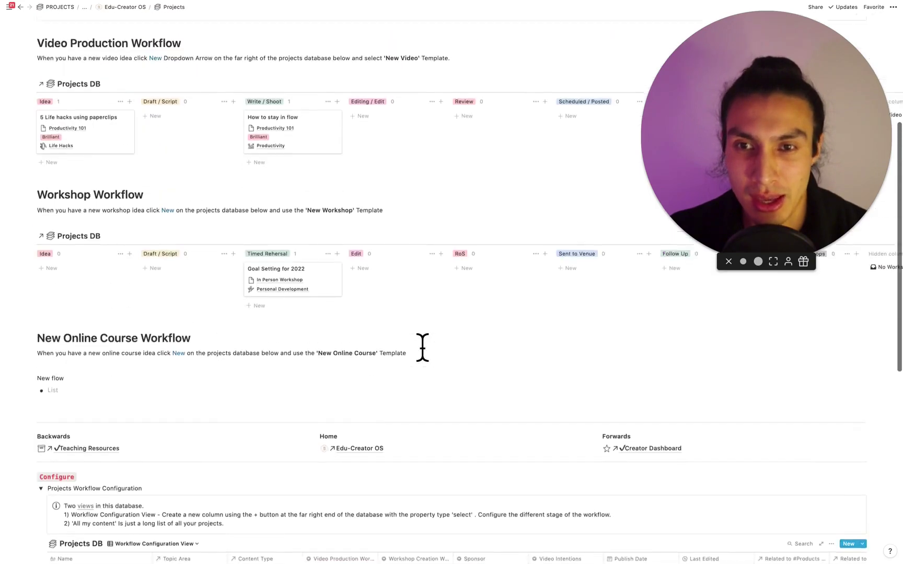
- Fill the empty New flow bullet list with Idea, Script, Shoot, Edit, Test and Publish
{"action": "scroll", "coordinate": [293, 311], "scroll_direction": "down", "scroll_amount": 2}
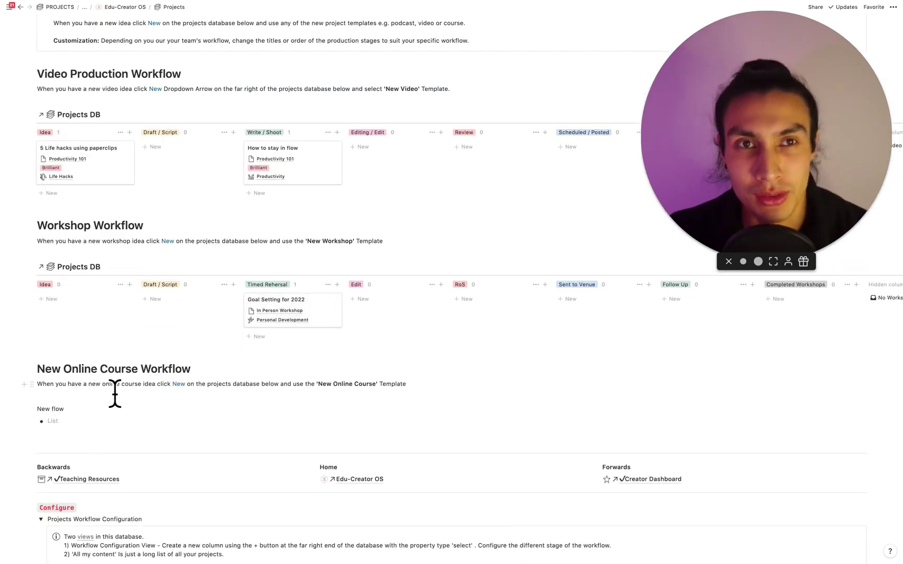
{"action": "scroll", "coordinate": [138, 415], "scroll_direction": "down", "scroll_amount": 1}
{"action": "scroll", "coordinate": [137, 415], "scroll_direction": "down", "scroll_amount": 5}
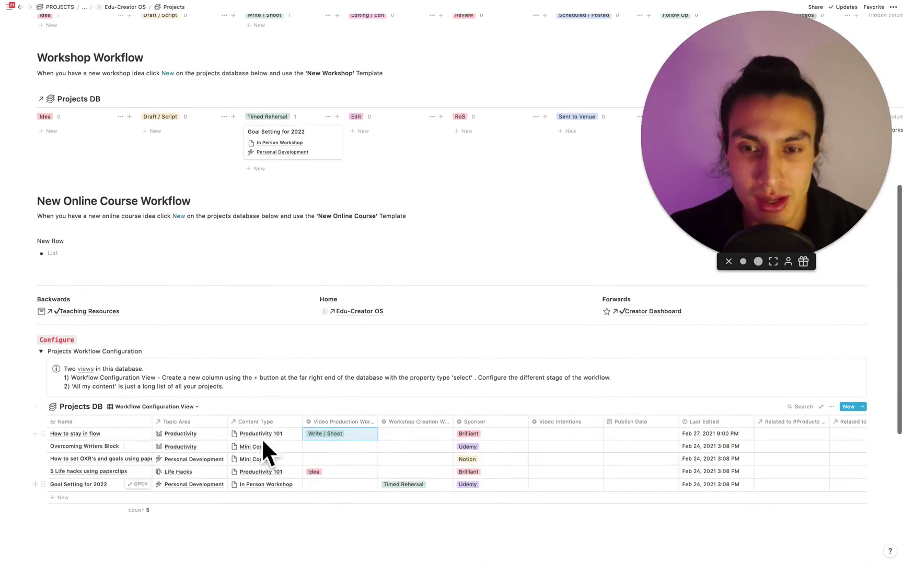
{"action": "scroll", "coordinate": [105, 300], "scroll_direction": "up", "scroll_amount": 1}
{"action": "left_click", "coordinate": [61, 272]}
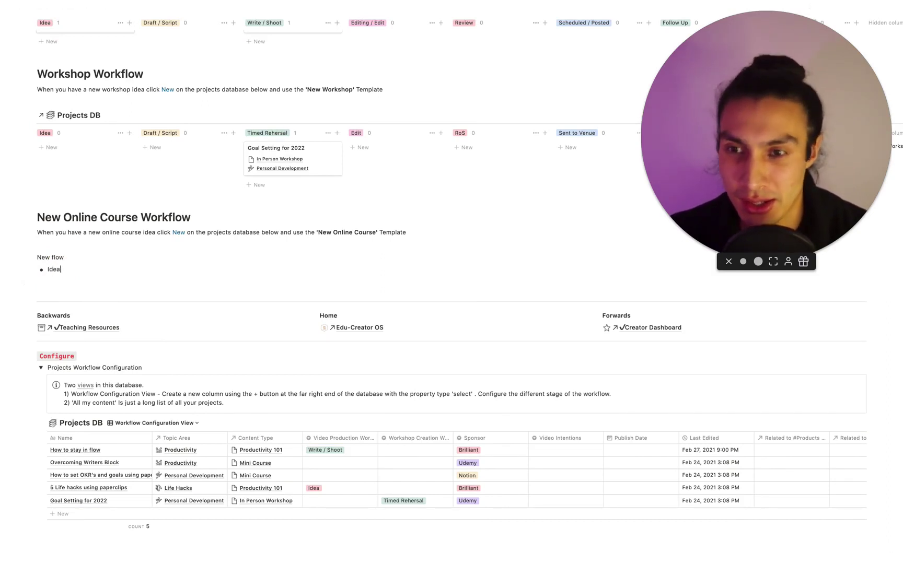
{"action": "key", "text": "Return"}
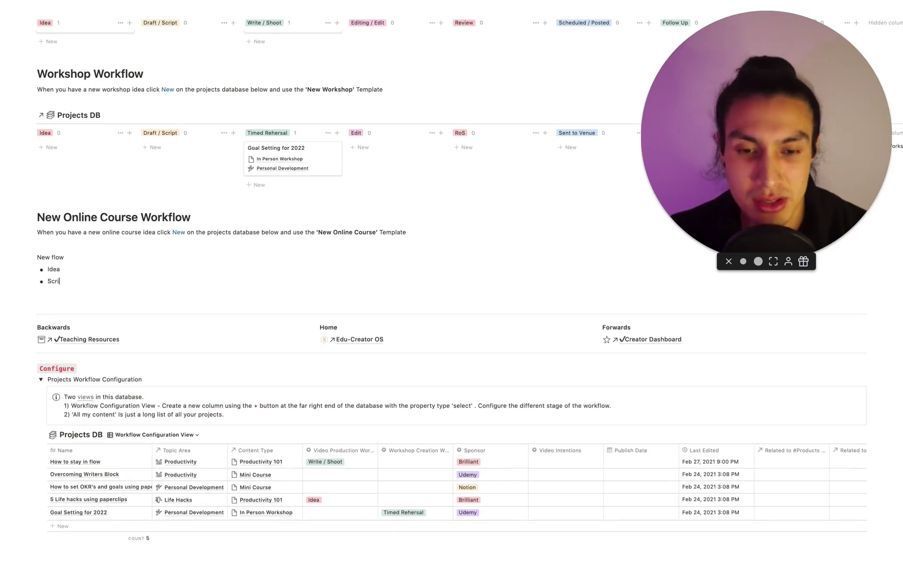
{"action": "type", "text": "Shoot Edit Test Publish"}
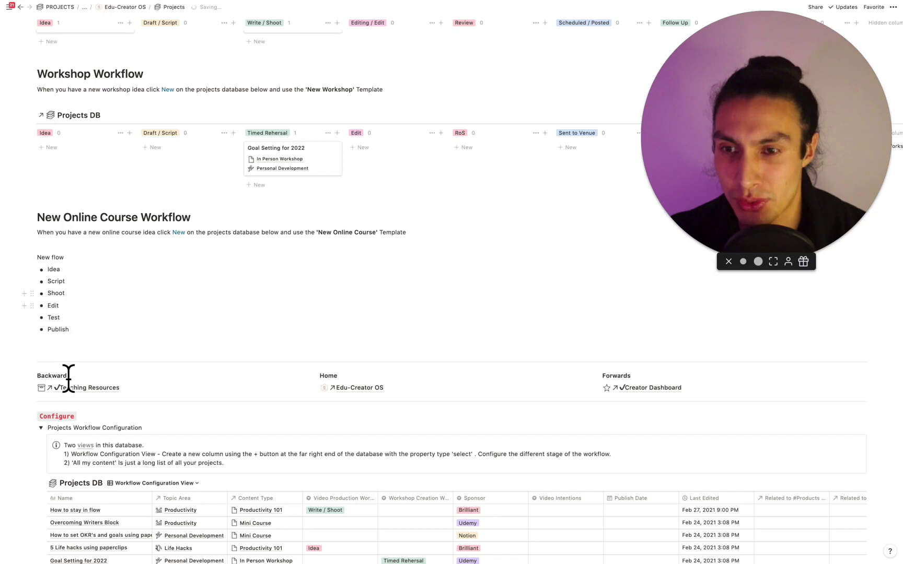
{"action": "scroll", "coordinate": [411, 395], "scroll_direction": "down", "scroll_amount": 5}
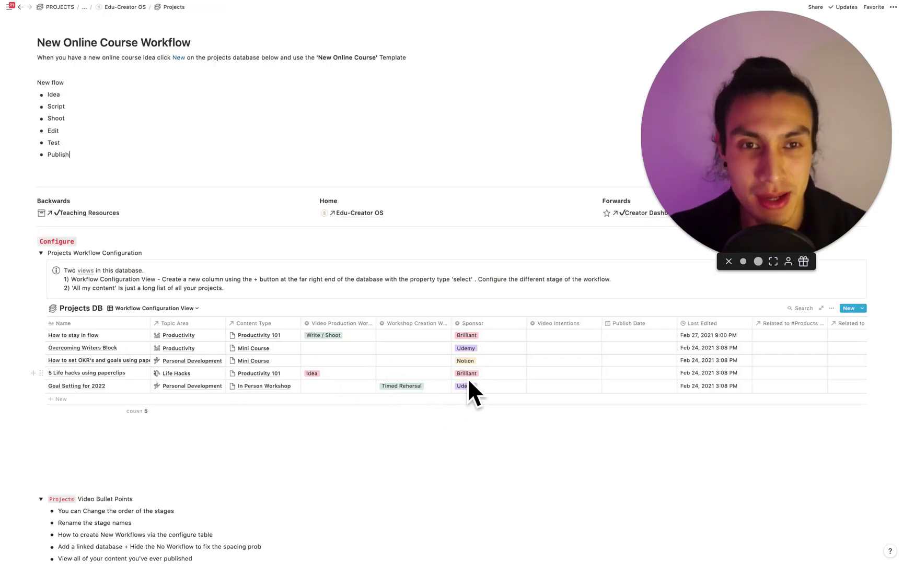
- Add a Select property named Online Course Workflow at the right end of the Projects DB table
{"action": "scroll", "coordinate": [468, 378], "scroll_direction": "right", "scroll_amount": 2}
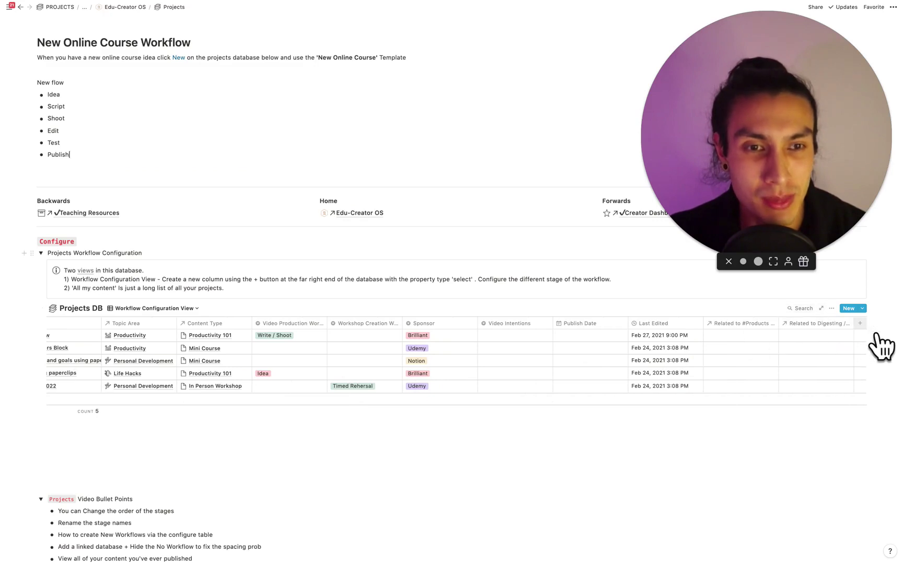
{"action": "left_click", "coordinate": [861, 324]}
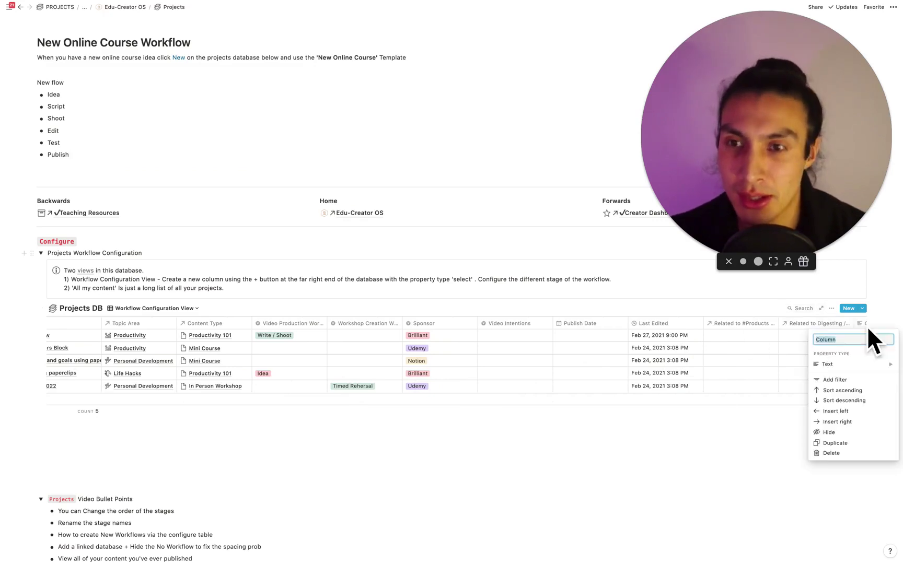
{"action": "type", "text": "Online "}
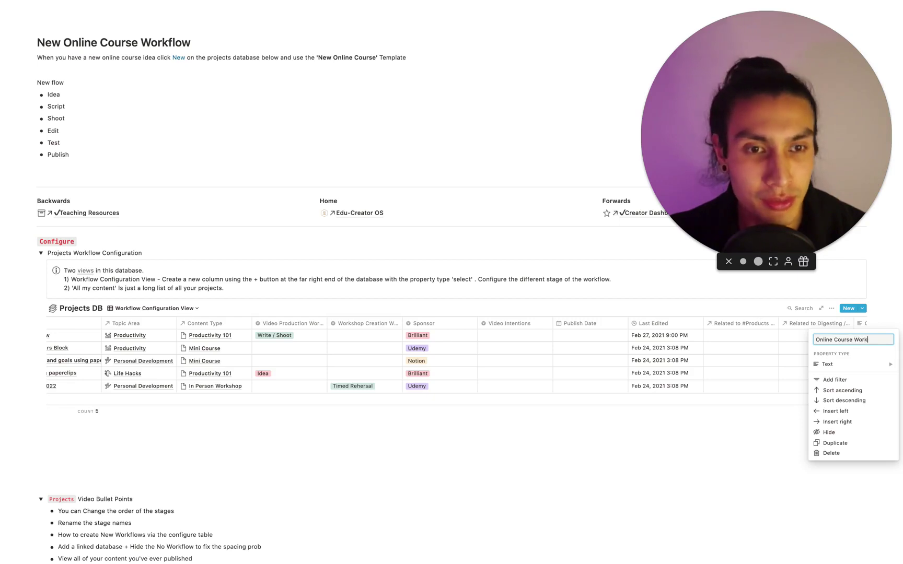
{"action": "type", "text": "Course Workflow"}
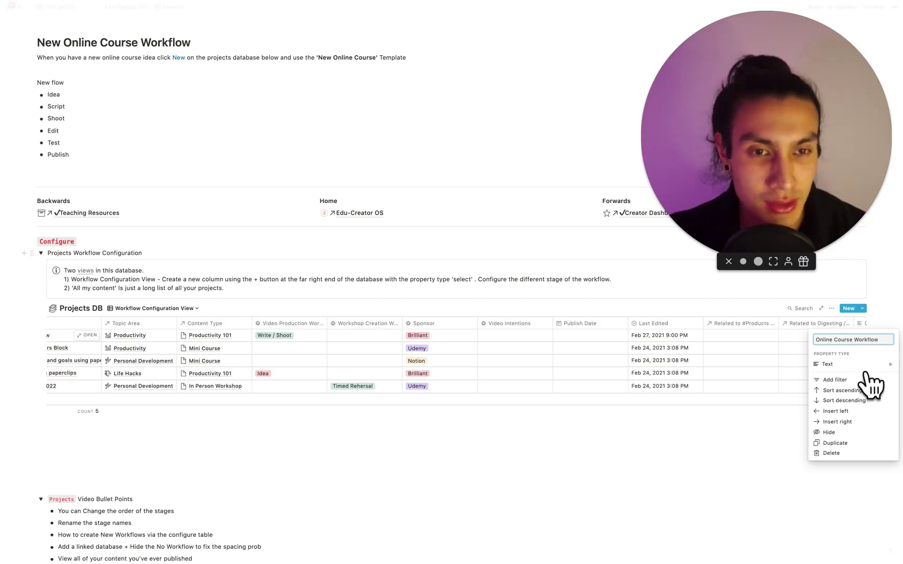
{"action": "left_click", "coordinate": [863, 366]}
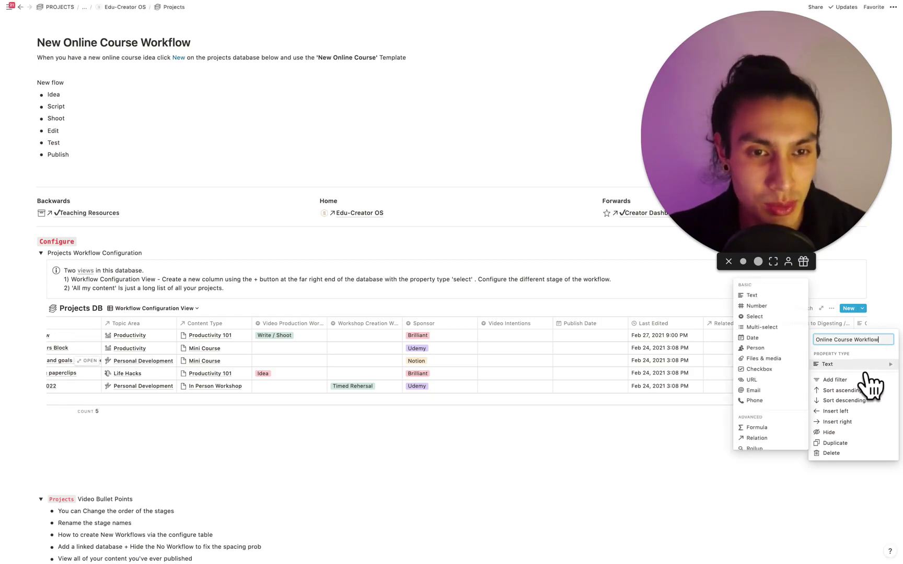
{"action": "left_click", "coordinate": [754, 317]}
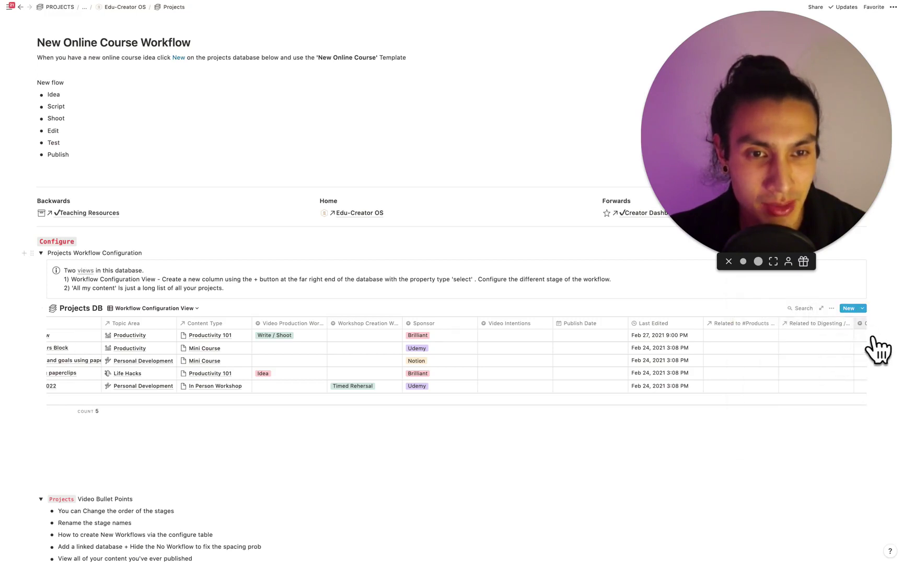
{"action": "scroll", "coordinate": [830, 356], "scroll_direction": "right", "scroll_amount": 3}
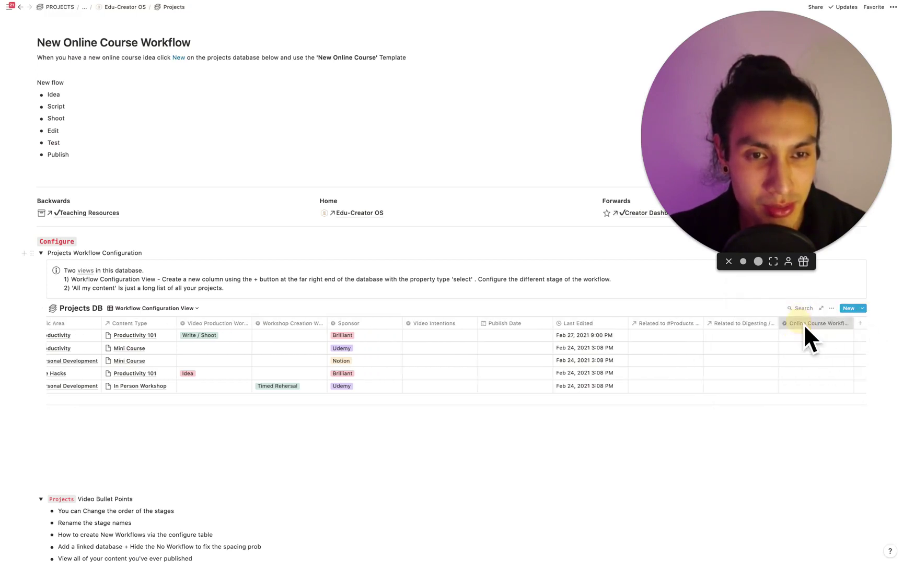
- Create Online Course Workflow select options Idea, Script, Shoot, Edit, Test and Publish from the first row
{"action": "left_click", "coordinate": [804, 324]}
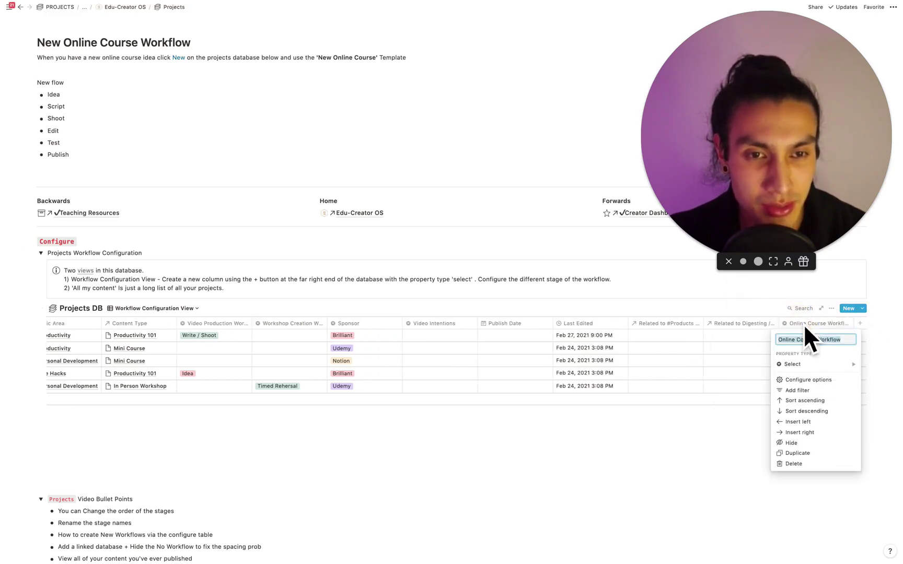
{"action": "left_click", "coordinate": [810, 381]}
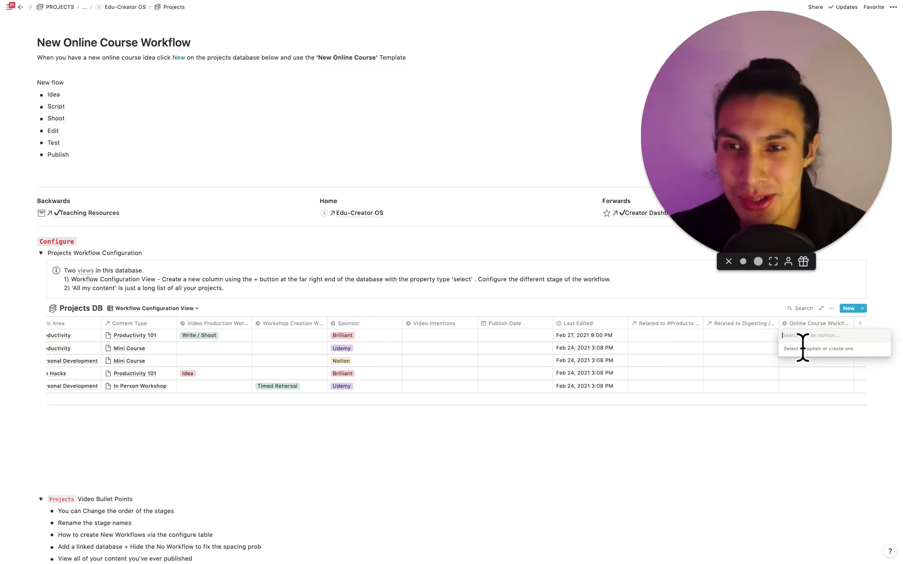
{"action": "type", "text": "Idea"}
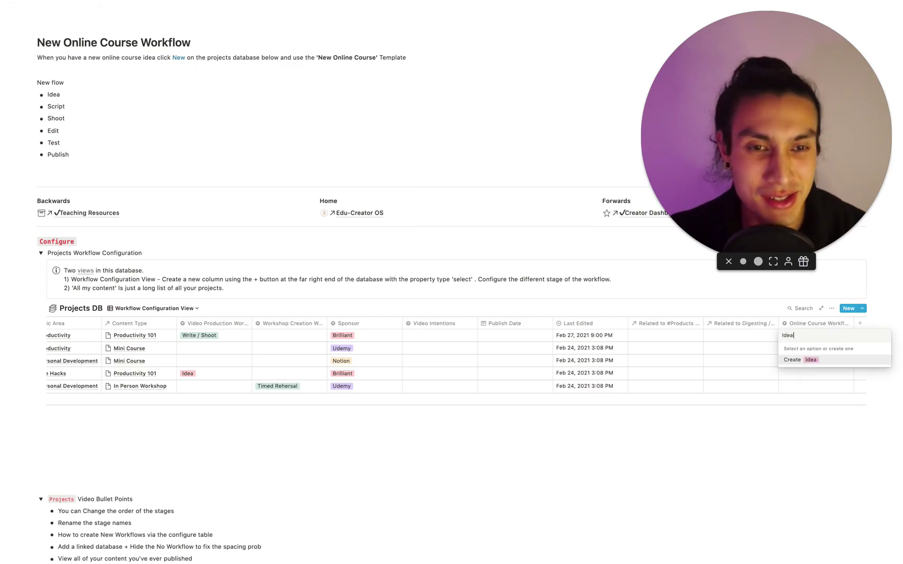
{"action": "key", "text": "Return"}
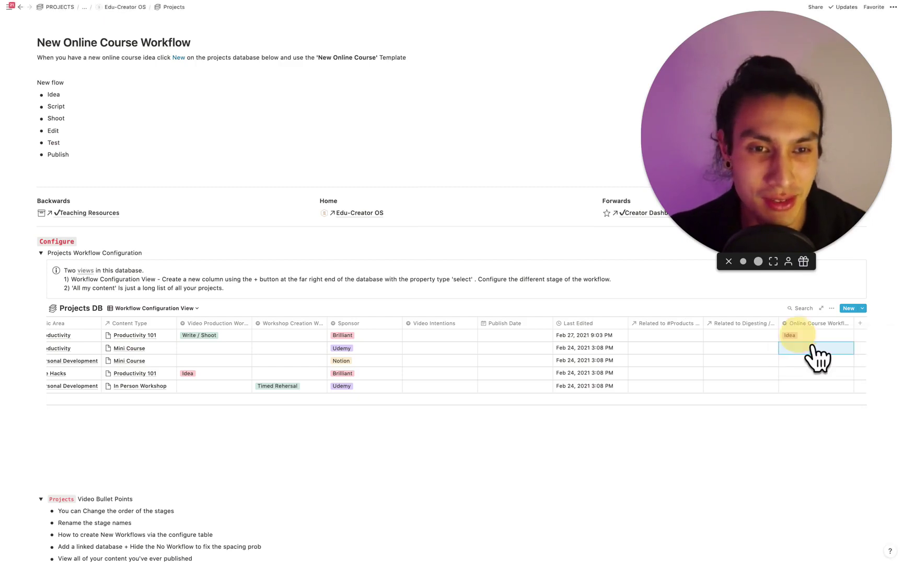
{"action": "type", "text": "Script"}
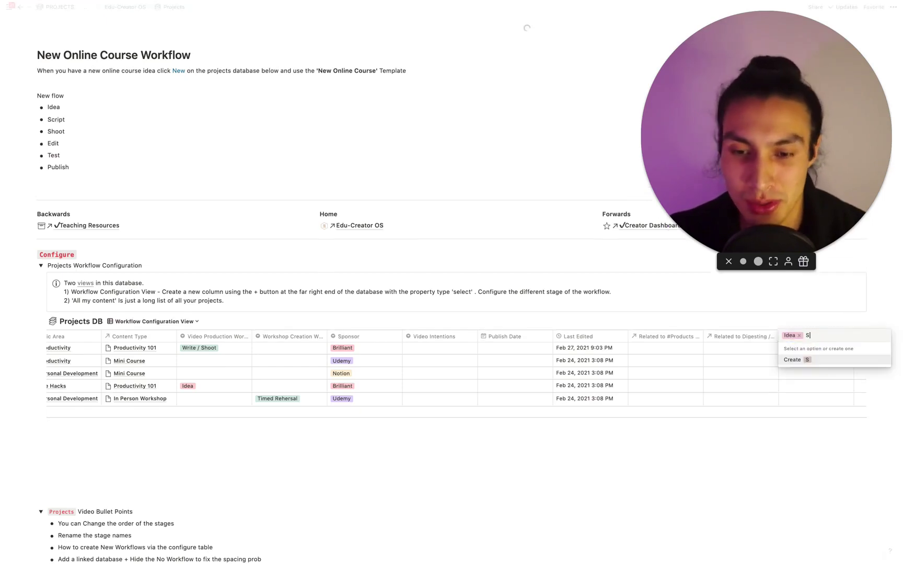
{"action": "key", "text": "Return"}
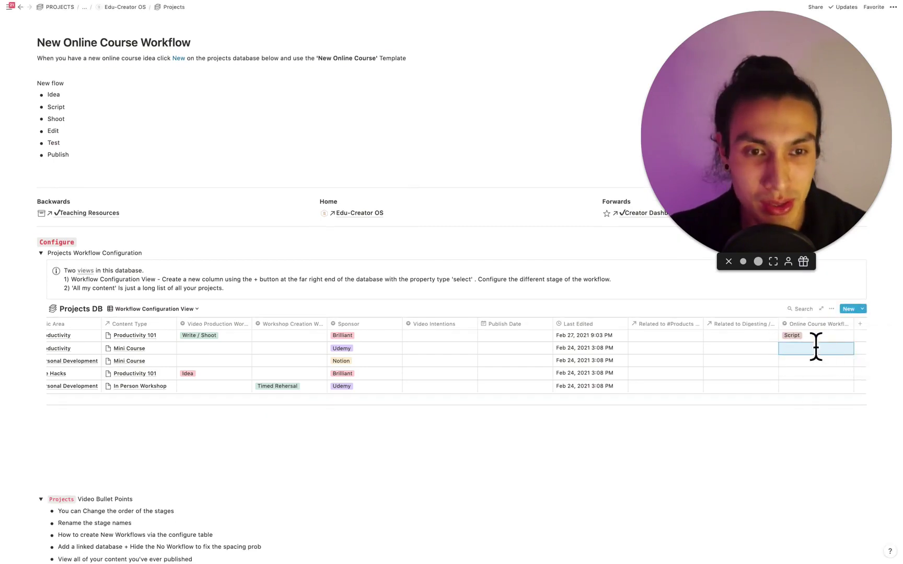
{"action": "left_click", "coordinate": [815, 338]}
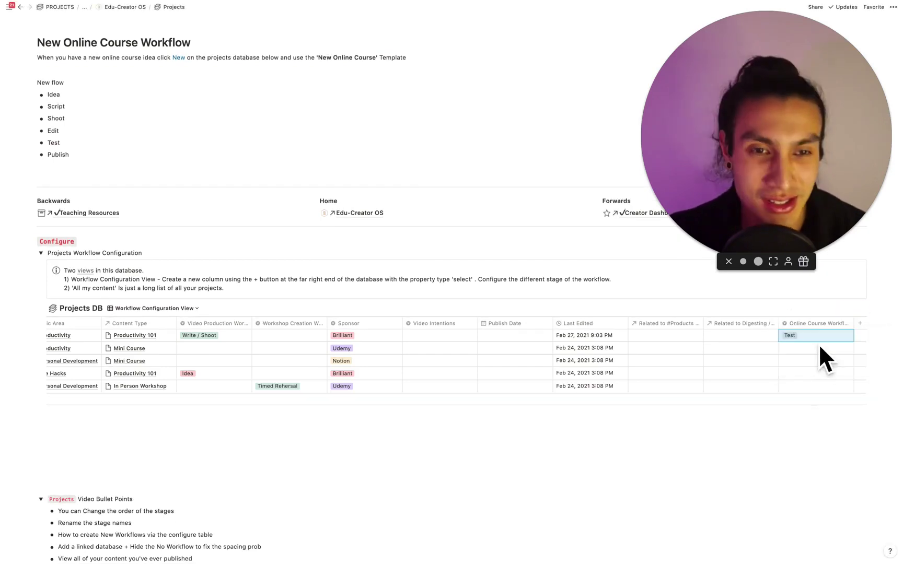
{"action": "left_click", "coordinate": [819, 338]}
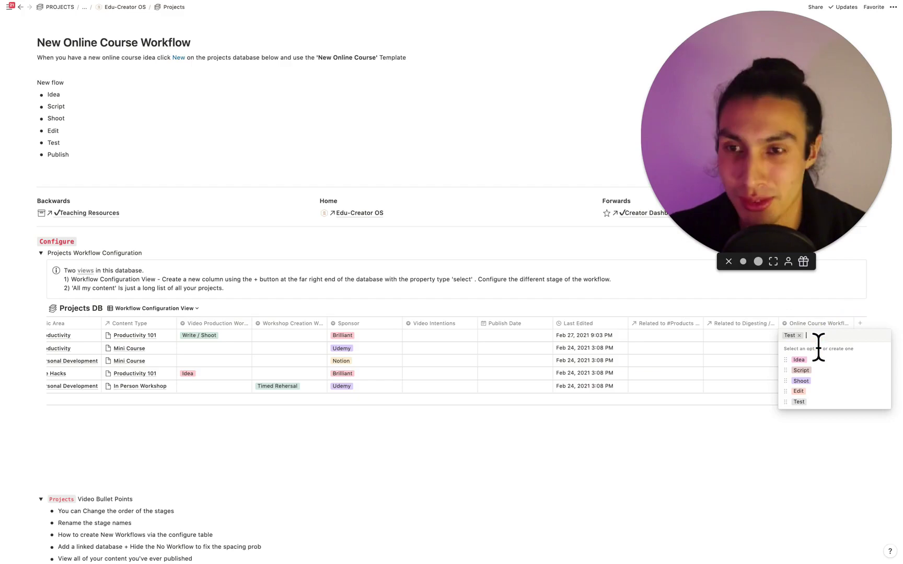
{"action": "type", "text": "Publ"}
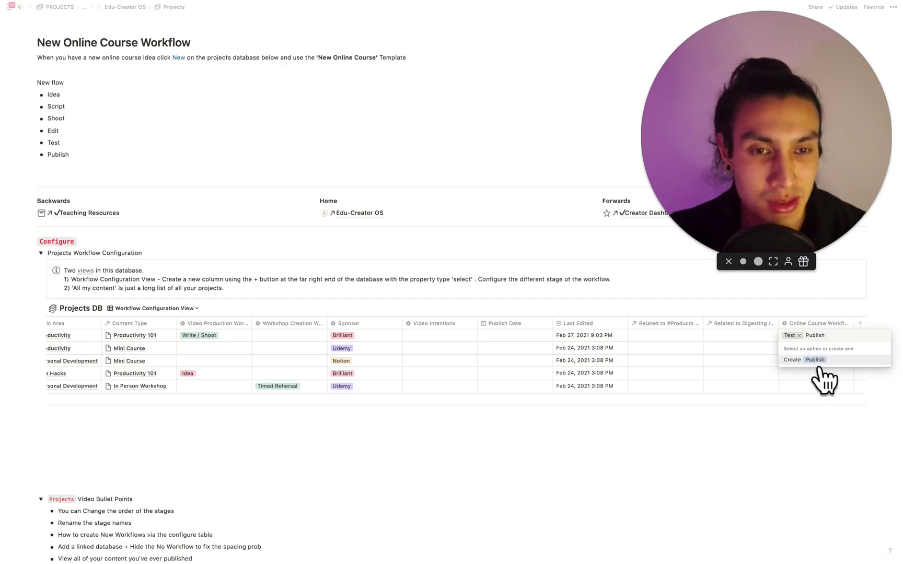
{"action": "type", "text": "ish"}
{"action": "key", "text": "Return"}
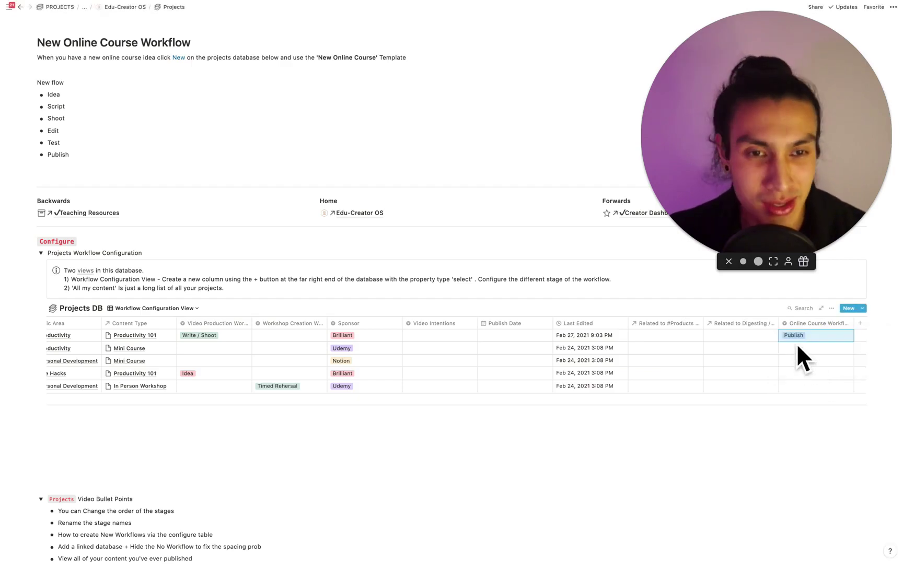
{"action": "scroll", "coordinate": [788, 340], "scroll_direction": "left", "scroll_amount": 5}
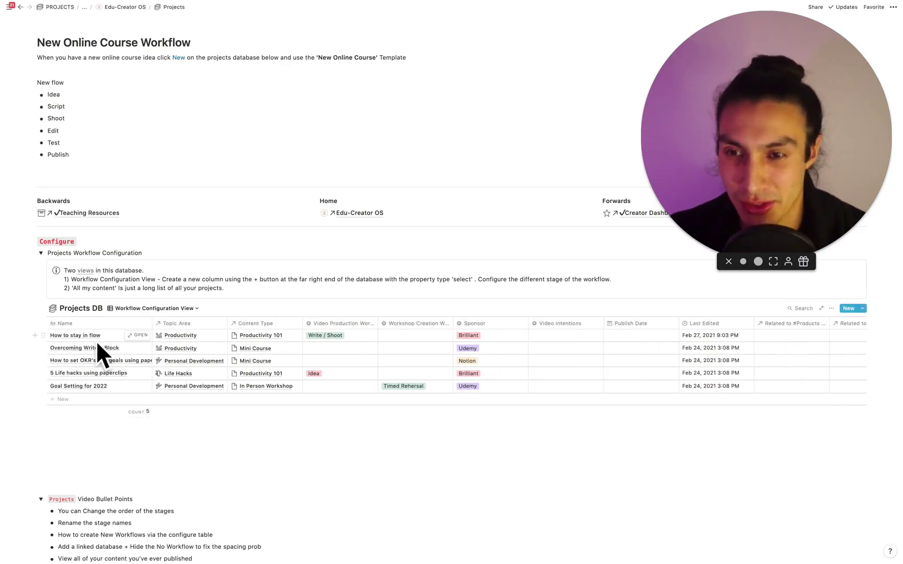
- Drag the Online Course Workflow column header left to sit right after Video Production Workflow
{"action": "scroll", "coordinate": [299, 357], "scroll_direction": "right", "scroll_amount": 5}
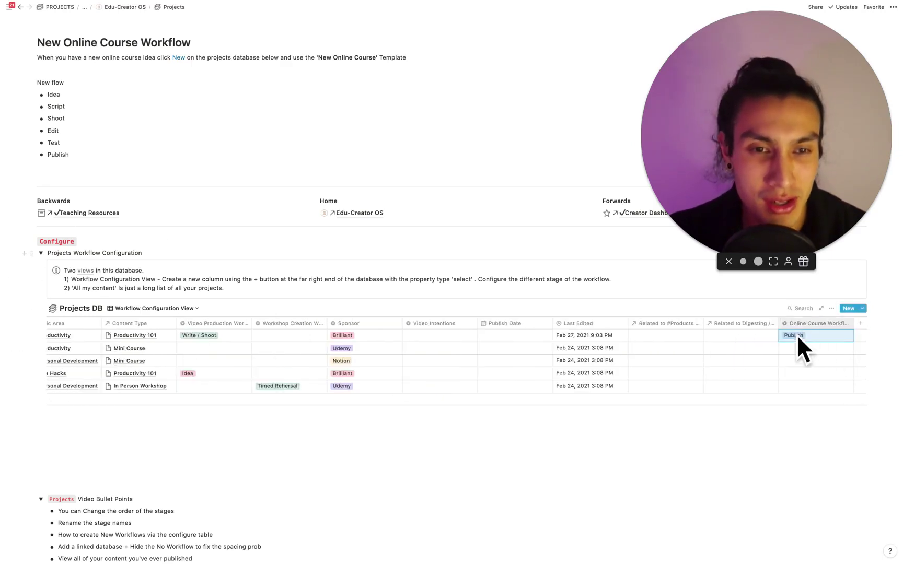
{"action": "left_click", "coordinate": [810, 340]}
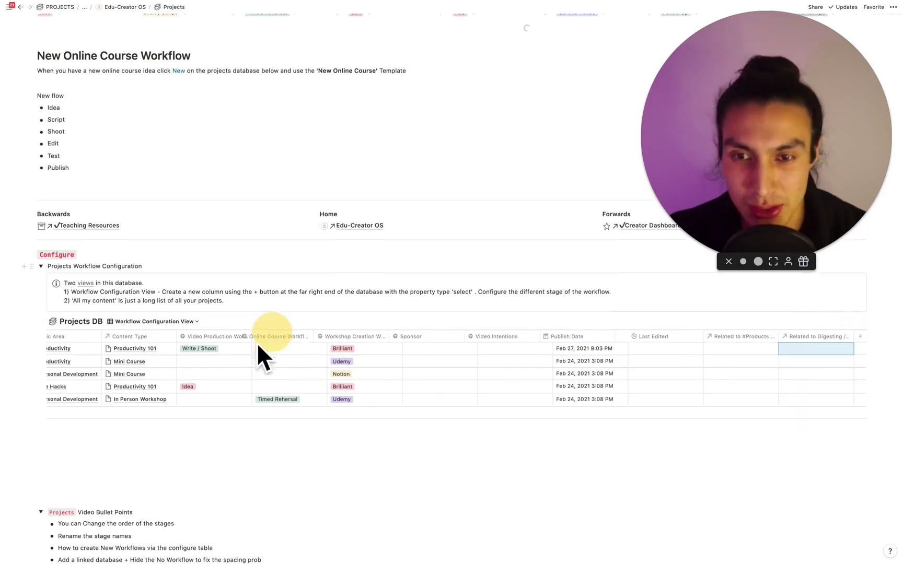
{"action": "left_click_drag", "start_coordinate": [252, 343], "coordinate": [375, 328]}
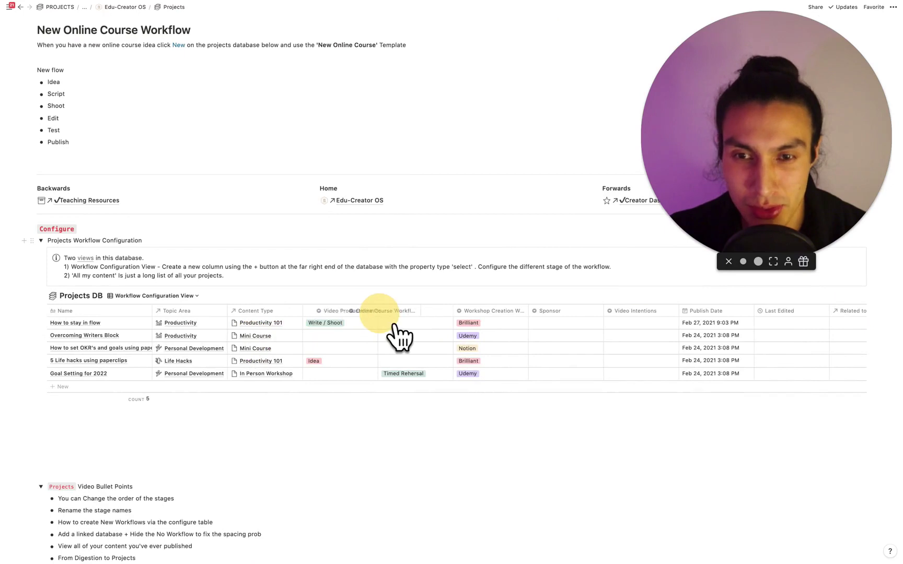
{"action": "left_click_drag", "start_coordinate": [394, 325], "coordinate": [400, 329]}
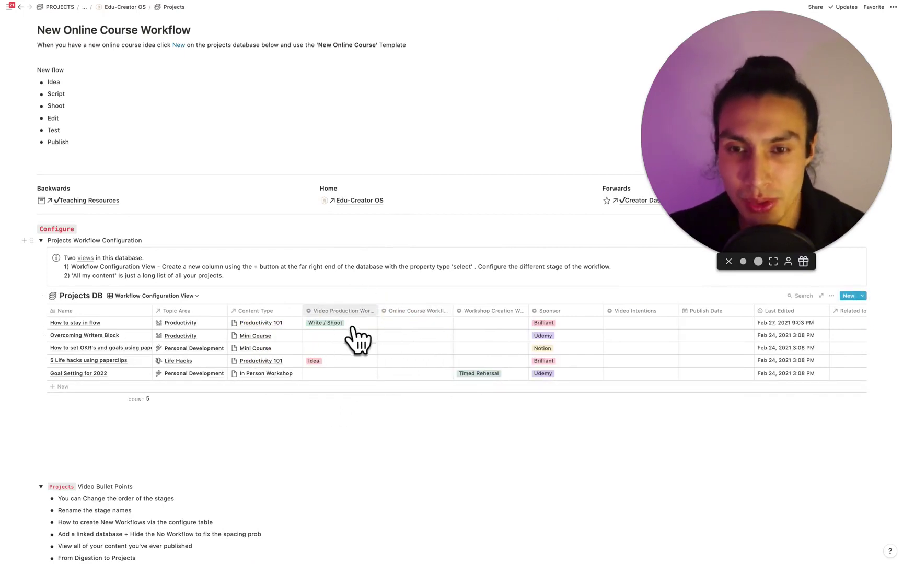
- Insert a linked Projects DB view with /linked above New flow, then delete the New flow list
{"action": "scroll", "coordinate": [410, 334], "scroll_direction": "up", "scroll_amount": 2}
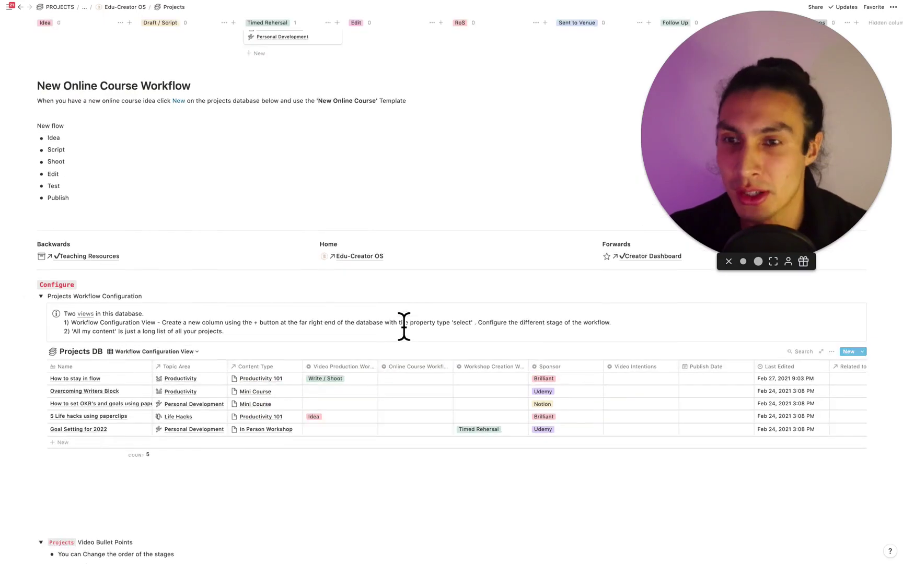
{"action": "scroll", "coordinate": [404, 327], "scroll_direction": "up", "scroll_amount": 5}
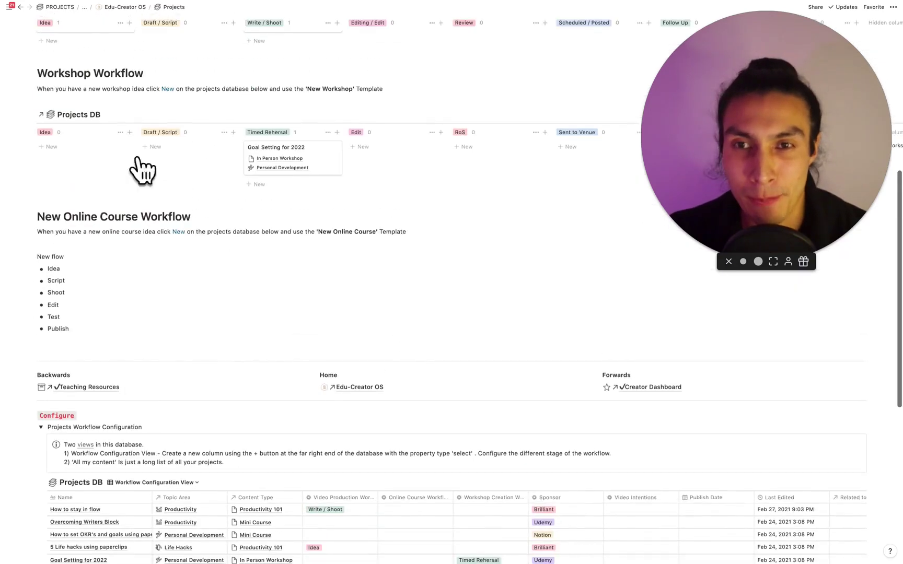
{"action": "left_click", "coordinate": [129, 248]}
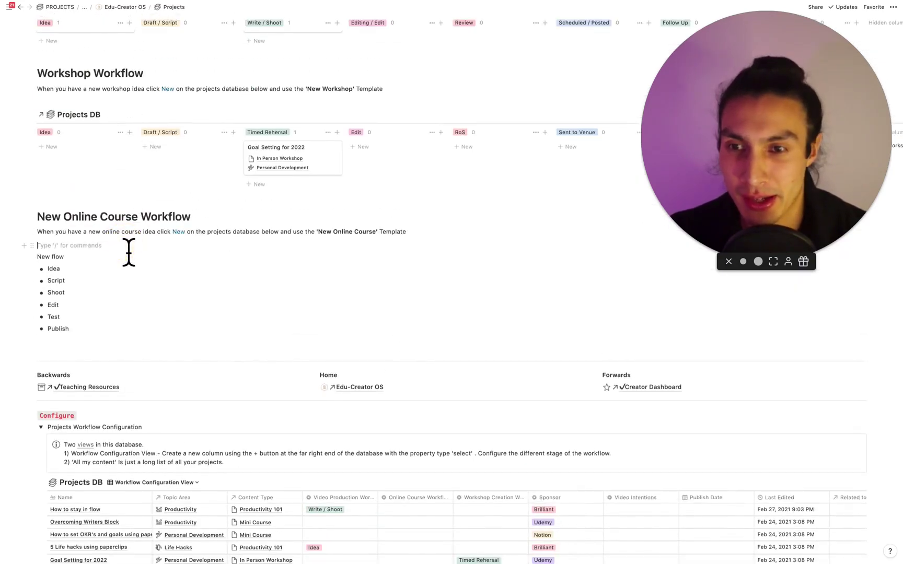
{"action": "type", "text": "/"}
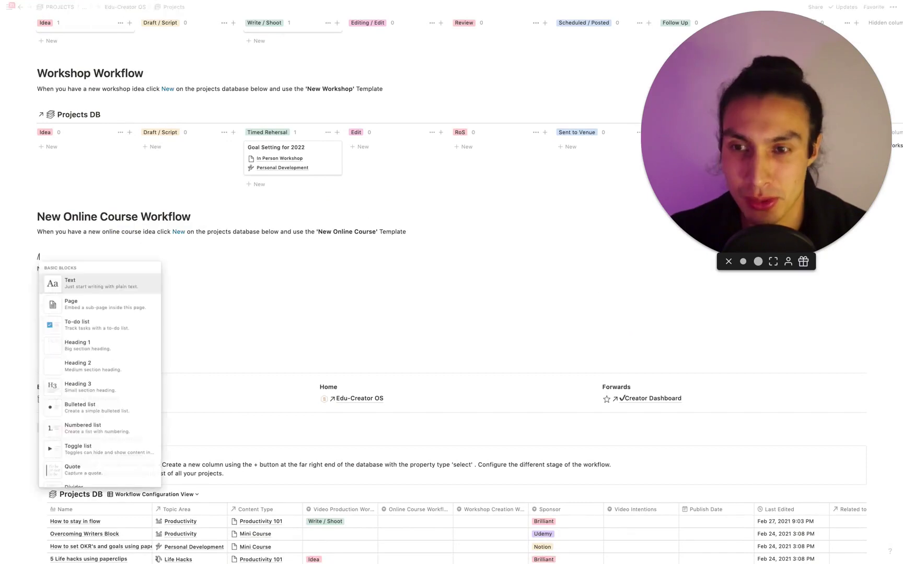
{"action": "type", "text": "linked"}
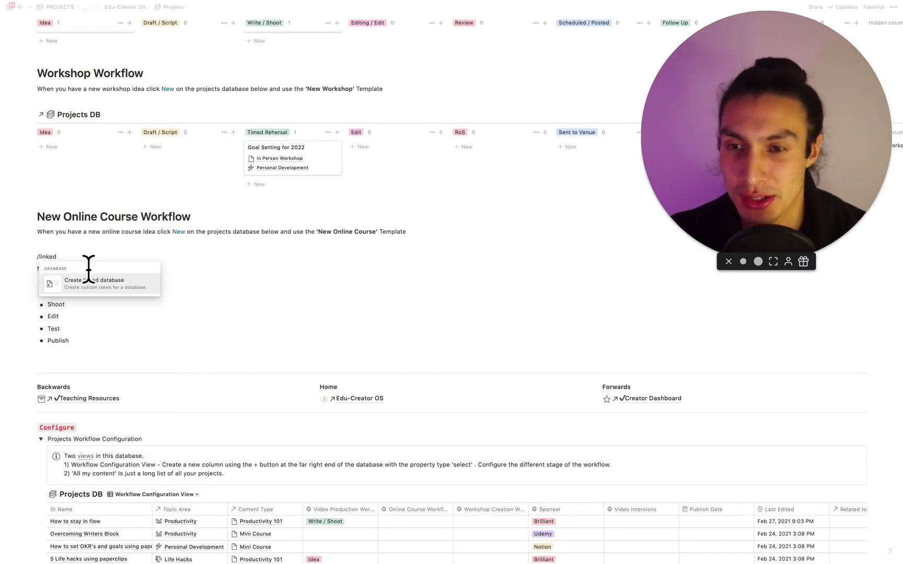
{"action": "left_click", "coordinate": [138, 280]}
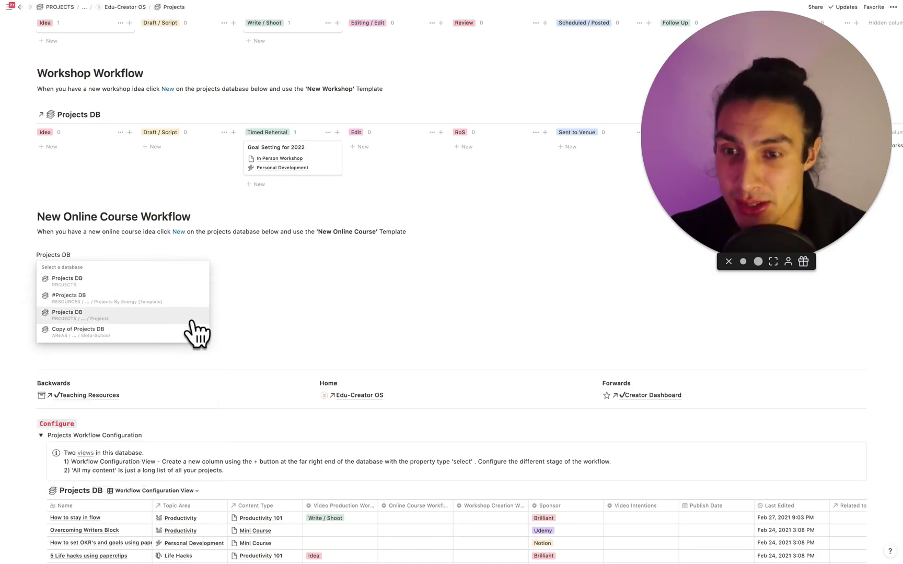
{"action": "left_click", "coordinate": [171, 322]}
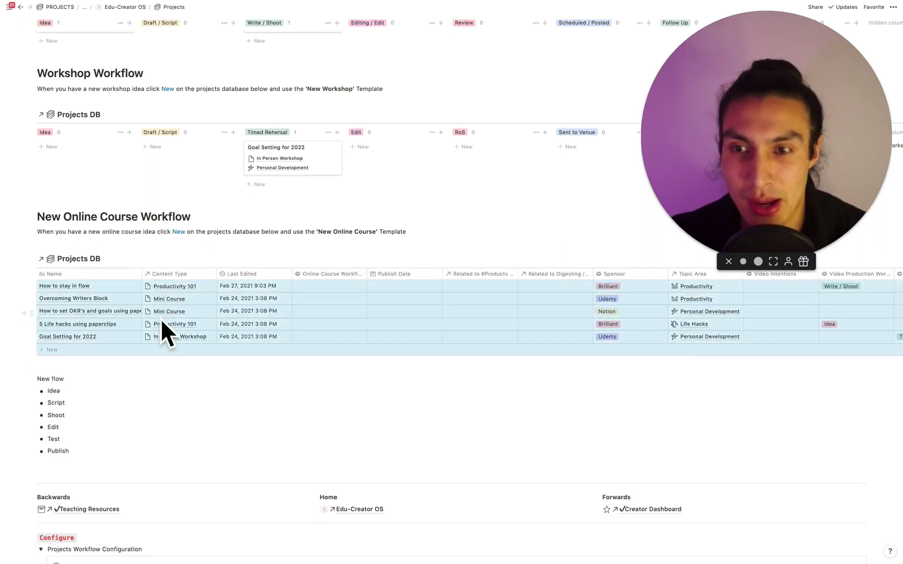
{"action": "left_click_drag", "start_coordinate": [87, 464], "coordinate": [45, 382]}
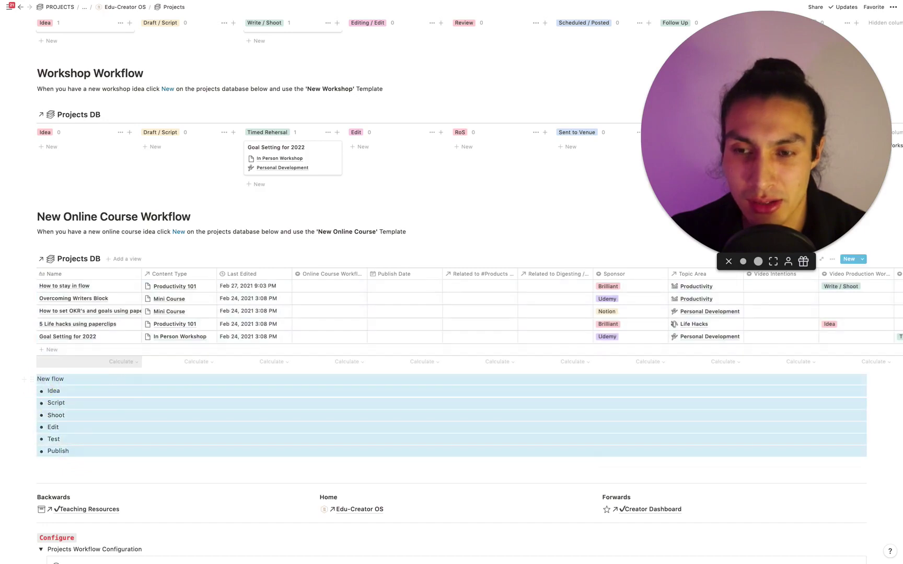
{"action": "key", "text": "BackSpace"}
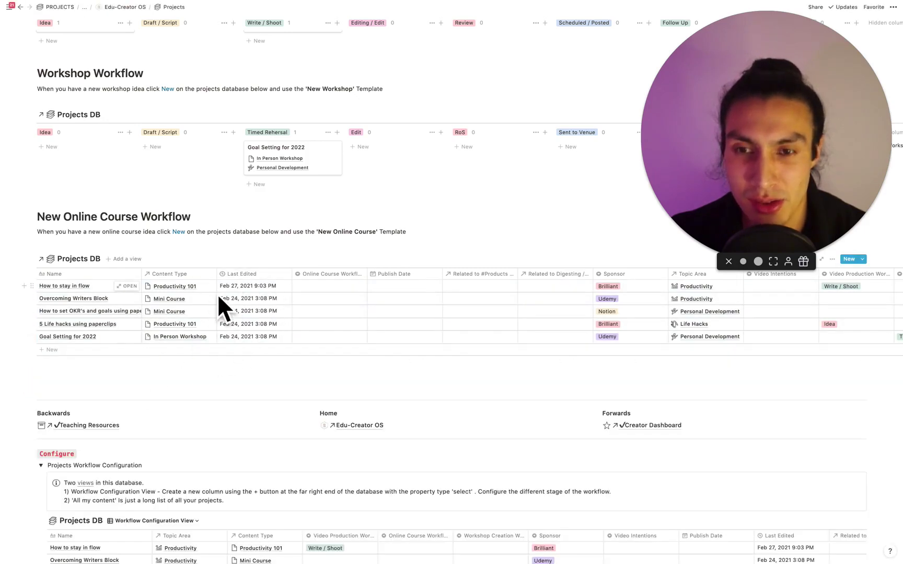
- Add a Board view named Test to the linked Projects DB
{"action": "left_click", "coordinate": [128, 264]}
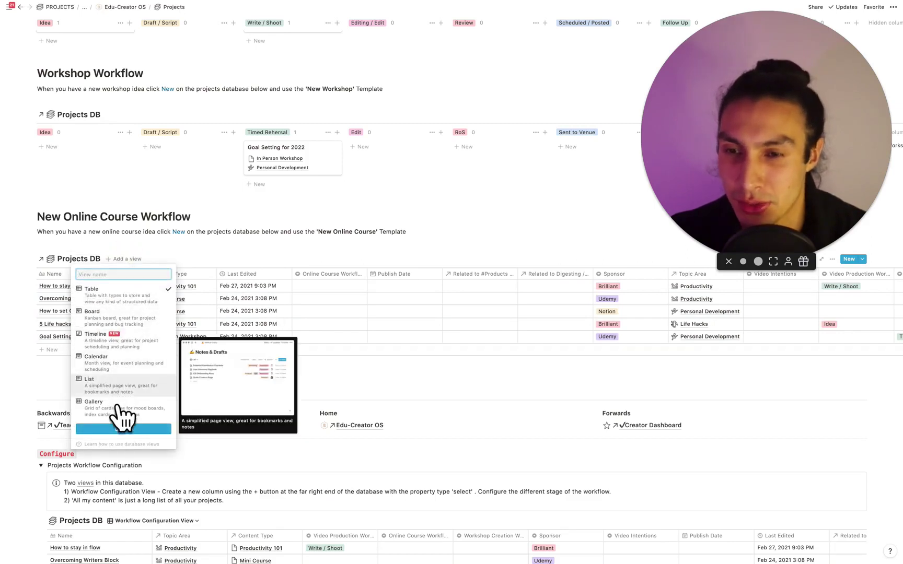
{"action": "left_click", "coordinate": [120, 318]}
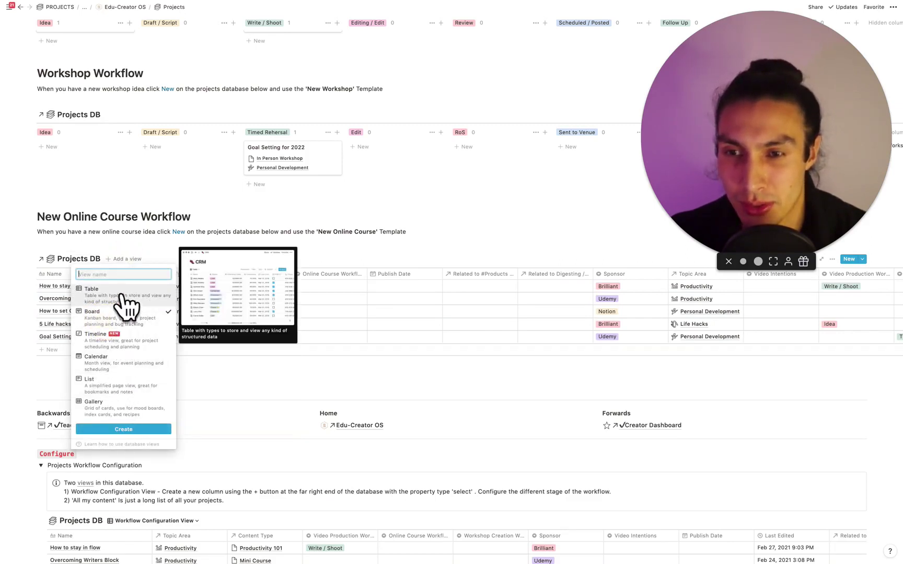
{"action": "type", "text": "Test"}
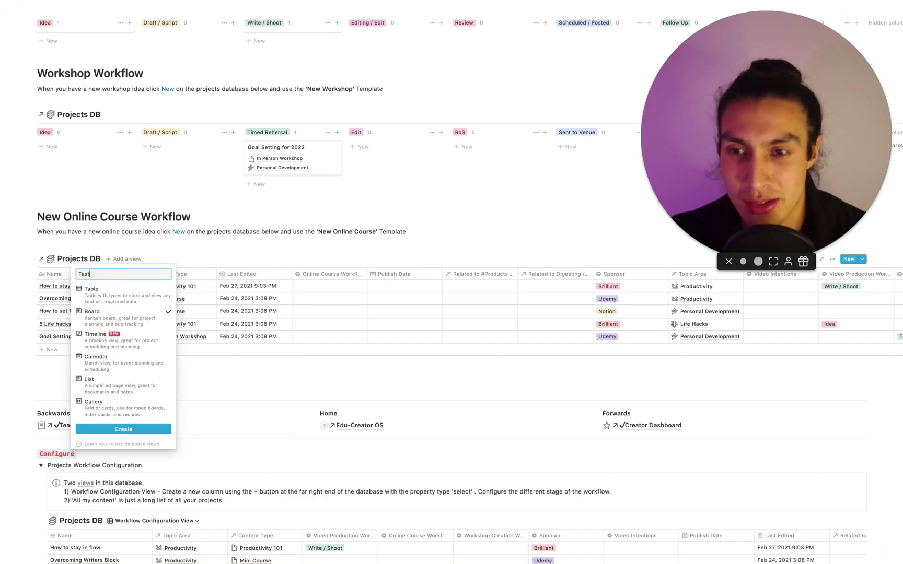
{"action": "left_click", "coordinate": [113, 430]}
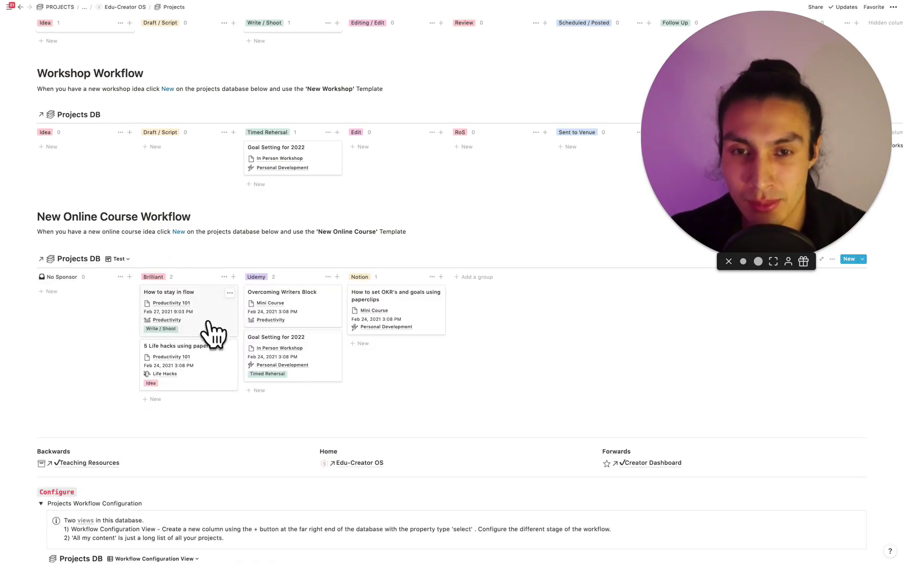
{"action": "left_click", "coordinate": [832, 260]}
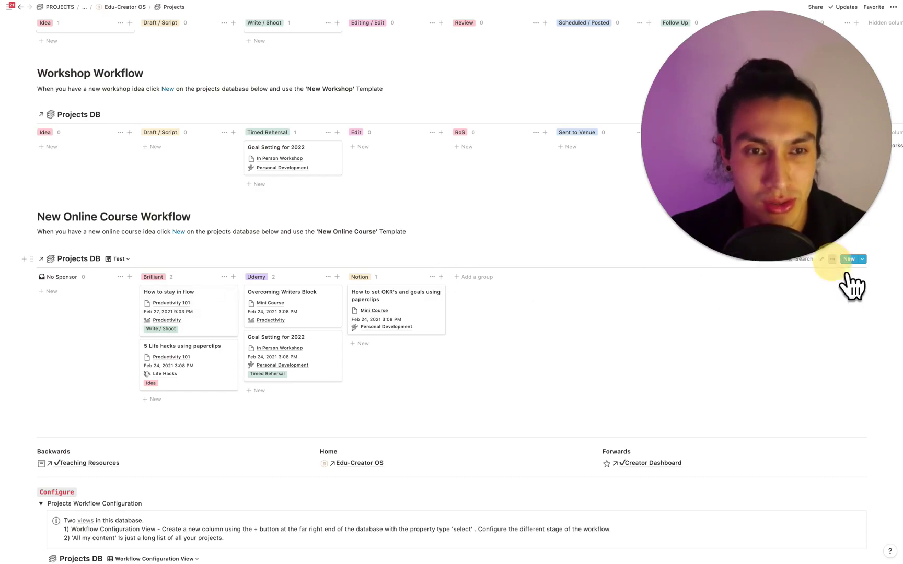
{"action": "key", "text": "Escape"}
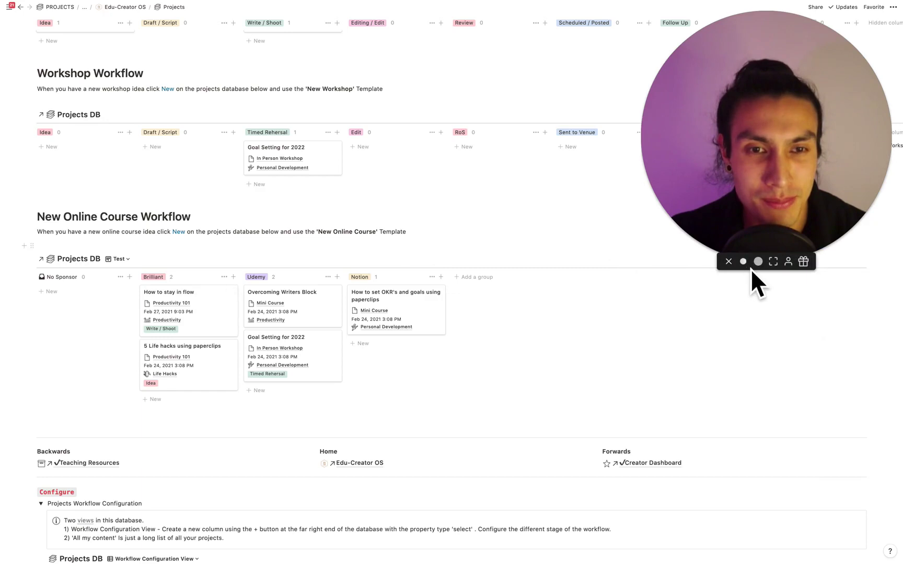
{"action": "left_click", "coordinate": [751, 267]}
{"action": "left_click_drag", "start_coordinate": [742, 205], "coordinate": [842, 81]}
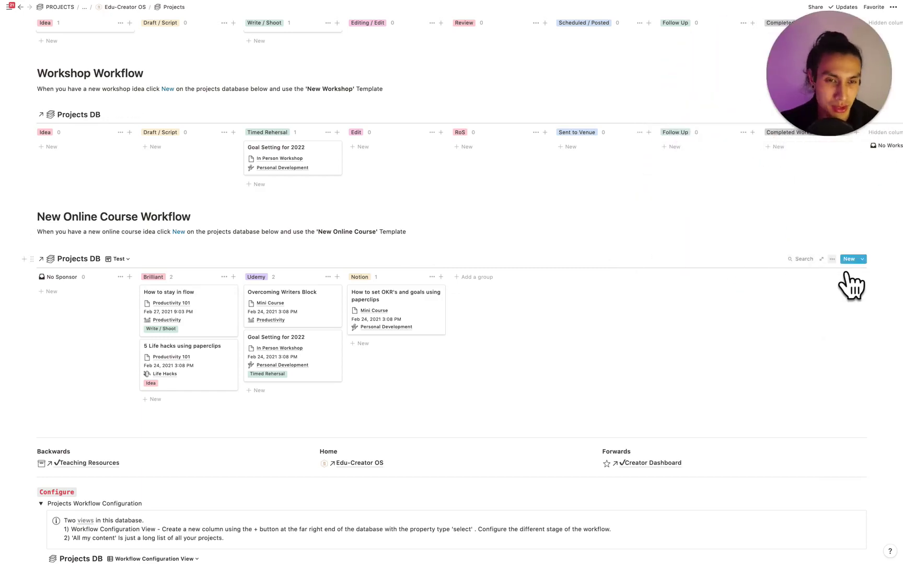
- Set the Test board's Group by property to Online Course Workflow
{"action": "left_click", "coordinate": [832, 259]}
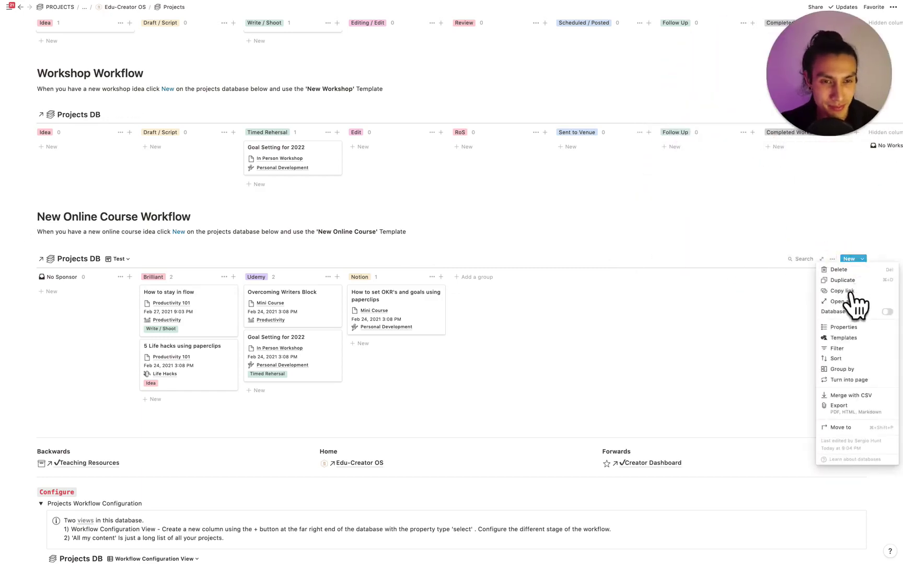
{"action": "left_click", "coordinate": [860, 372]}
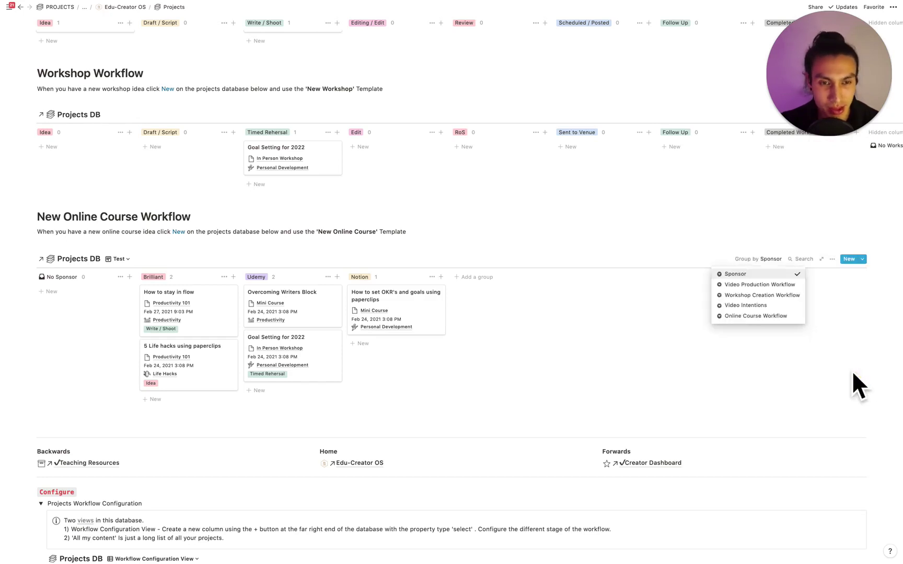
{"action": "left_click", "coordinate": [742, 316]}
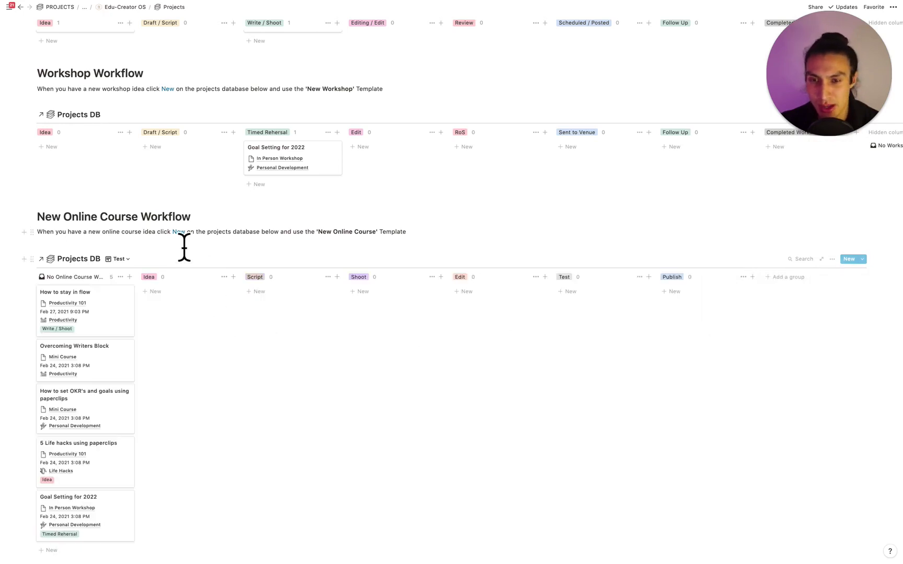
- Move the No Online Course Workflow group to the end, hide it, and start a card in Idea
{"action": "left_click", "coordinate": [164, 233]}
{"action": "left_click_drag", "start_coordinate": [73, 278], "coordinate": [788, 301]}
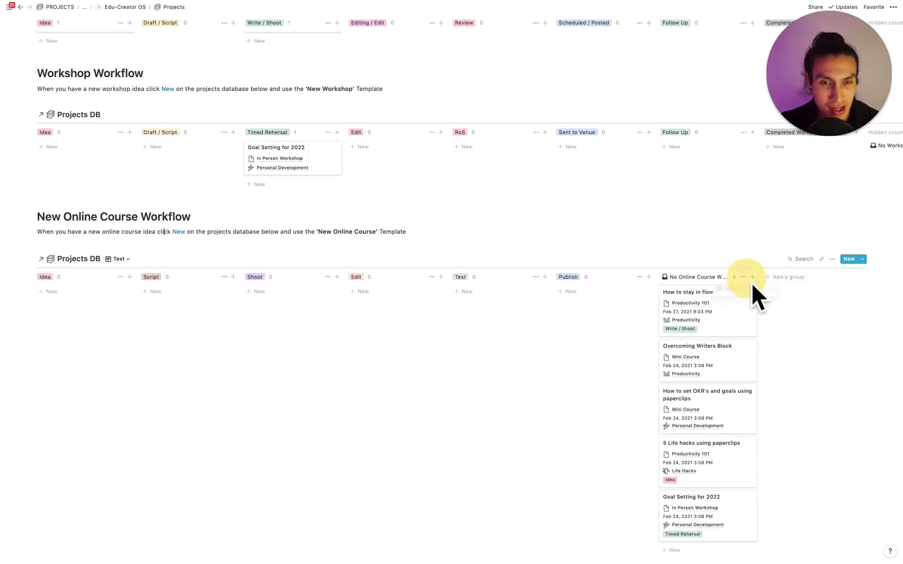
{"action": "left_click", "coordinate": [734, 290]}
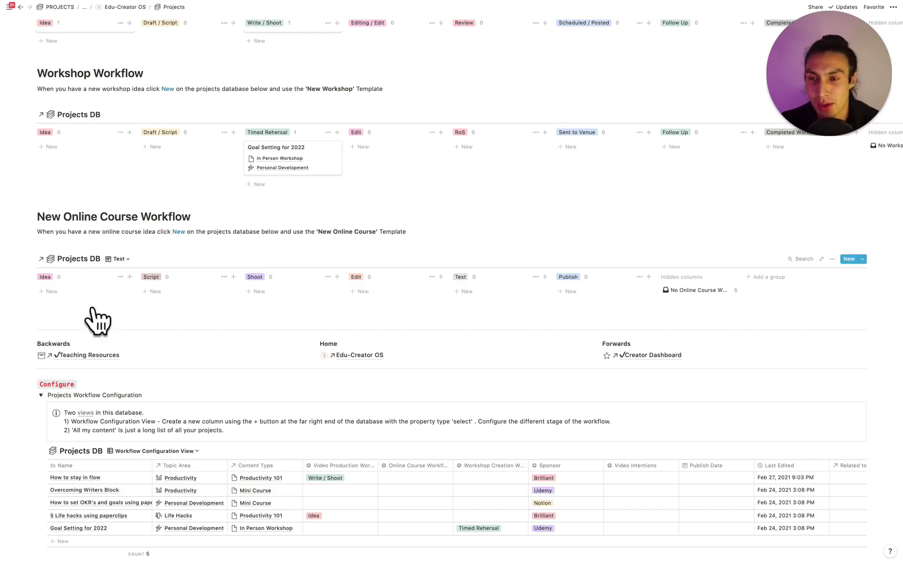
{"action": "left_click", "coordinate": [74, 291]}
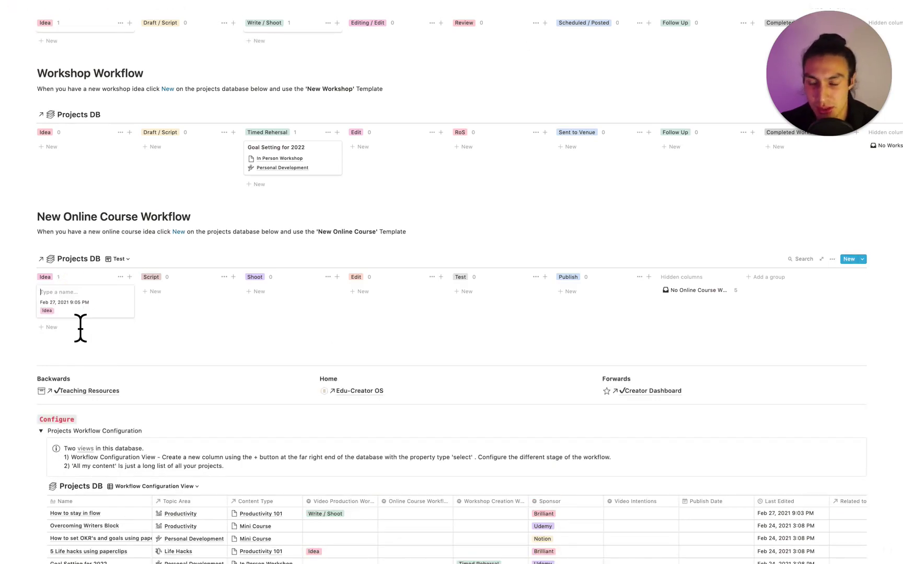
- Name the new Idea card 'New course' and briefly open its page
{"action": "type", "text": "New course"}
{"action": "key", "text": "Return"}
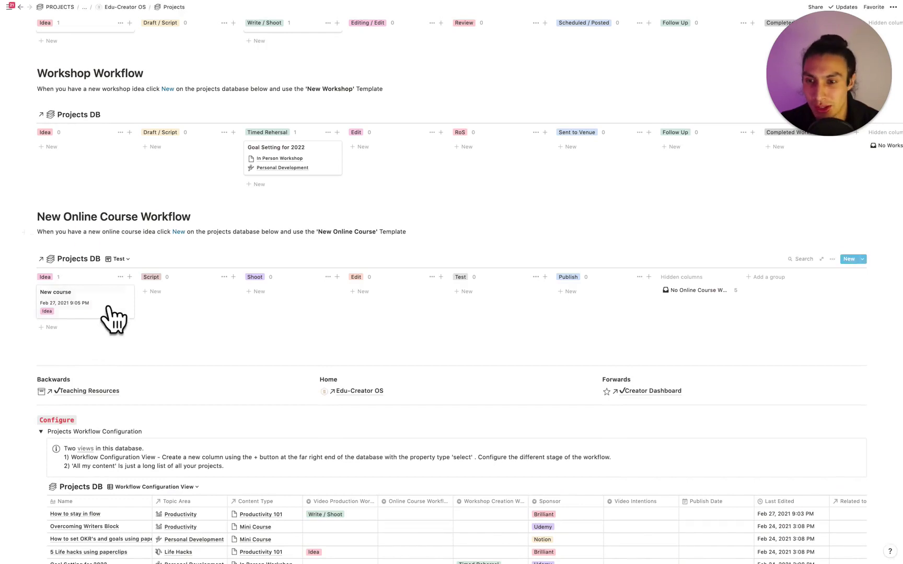
{"action": "left_click", "coordinate": [123, 310]}
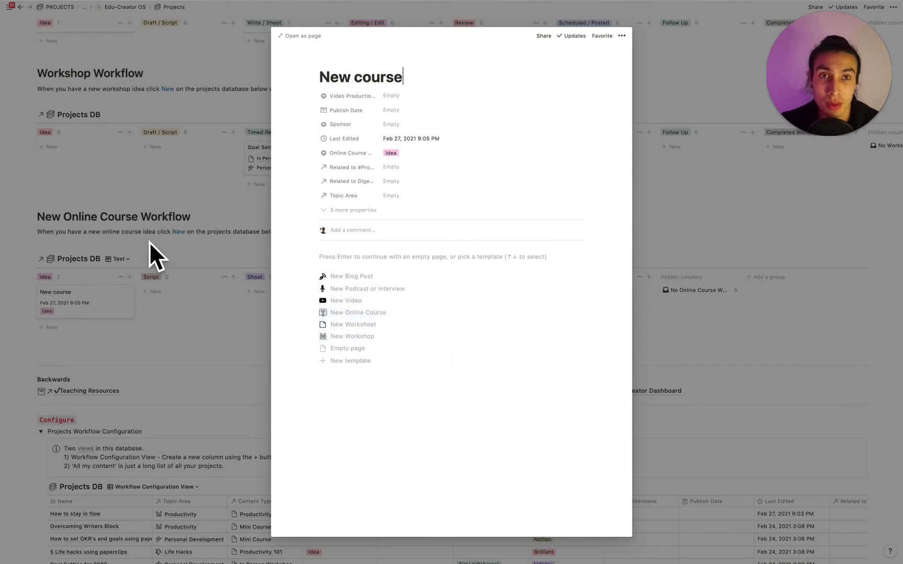
{"action": "left_click", "coordinate": [165, 243]}
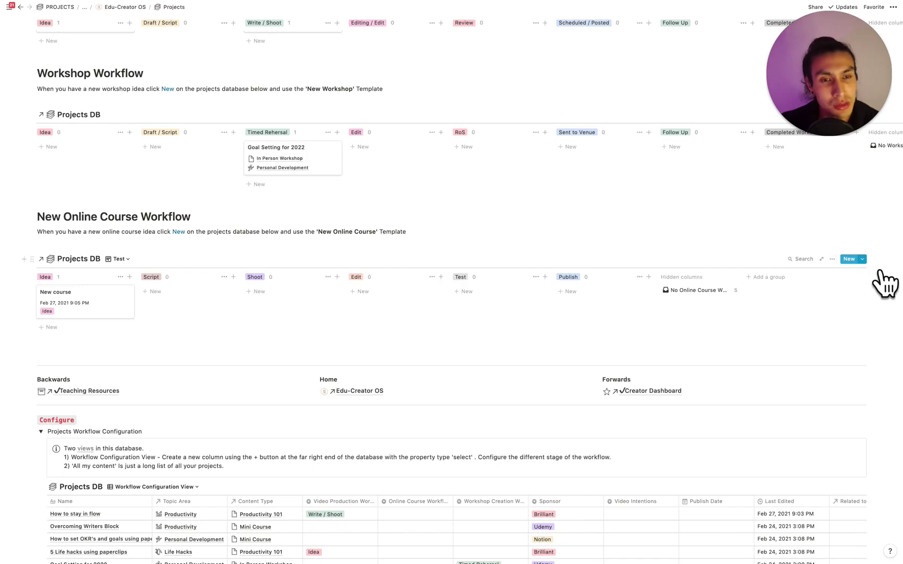
- Create an entry from the New Online Course template and drag the New course card into Shoot
{"action": "left_click", "coordinate": [863, 259]}
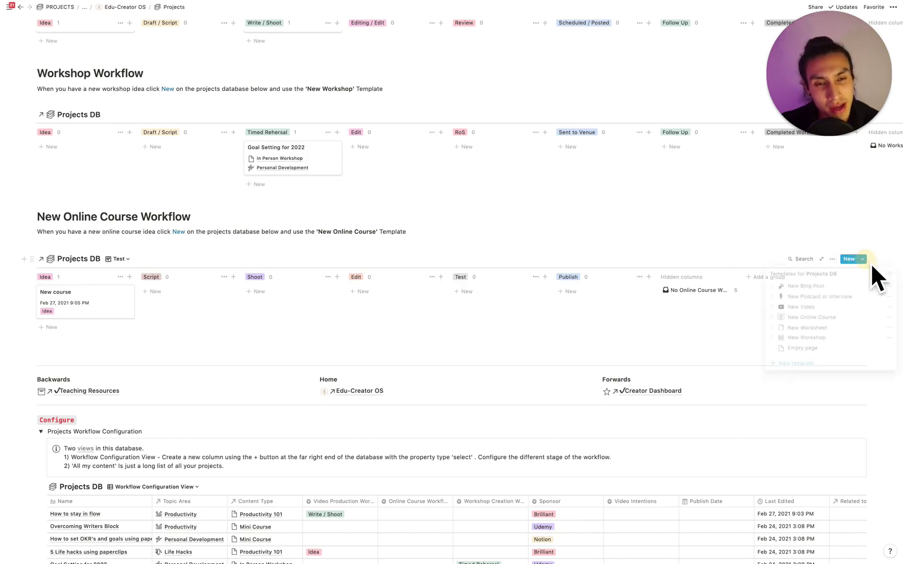
{"action": "left_click", "coordinate": [827, 318]}
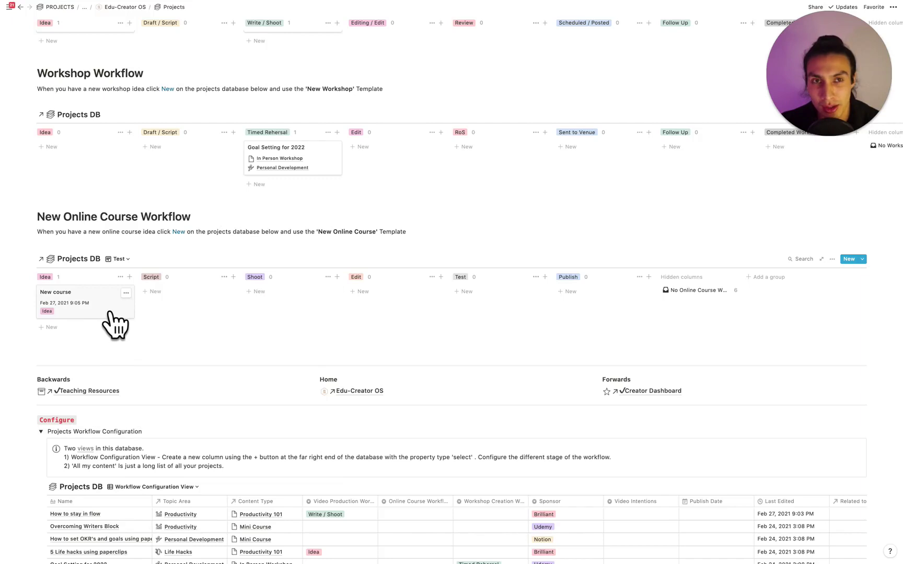
{"action": "left_click_drag", "start_coordinate": [111, 313], "coordinate": [278, 309]}
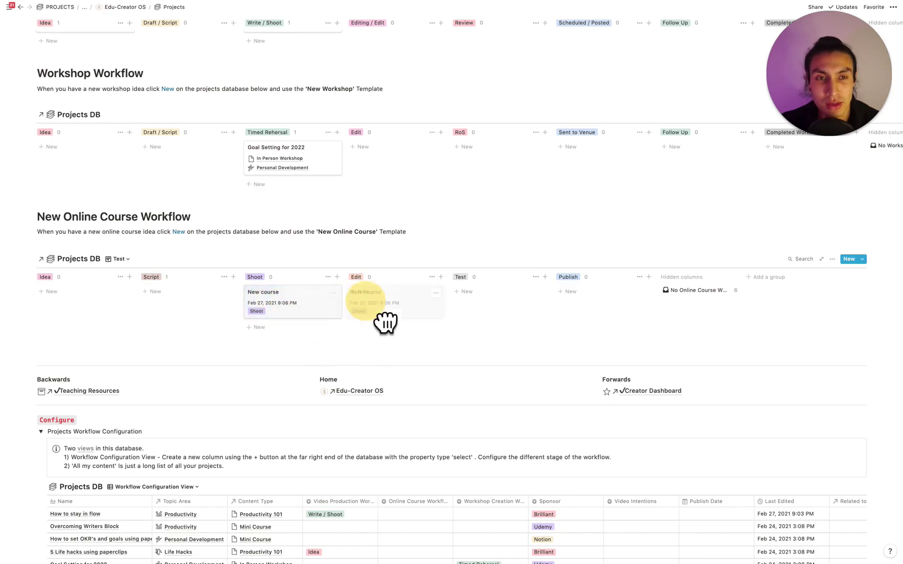
- Apply the New Online Course template to the New course card's page
{"action": "left_click", "coordinate": [312, 314]}
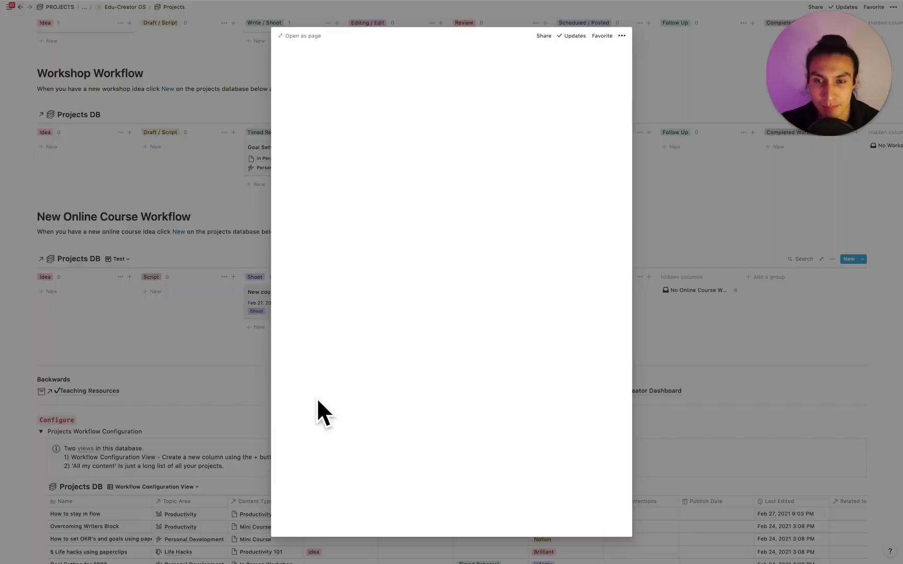
{"action": "left_click", "coordinate": [363, 315]}
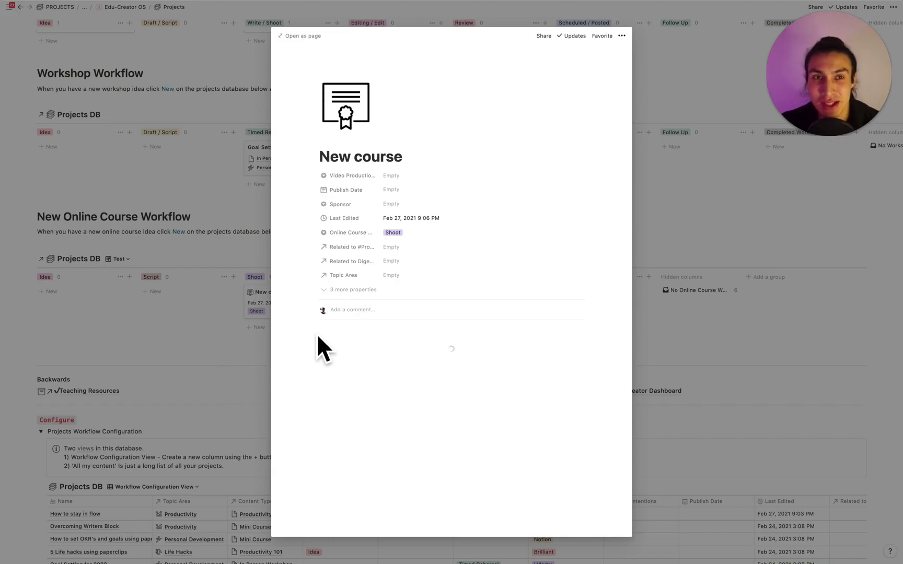
{"action": "scroll", "coordinate": [368, 377], "scroll_direction": "down", "scroll_amount": 5}
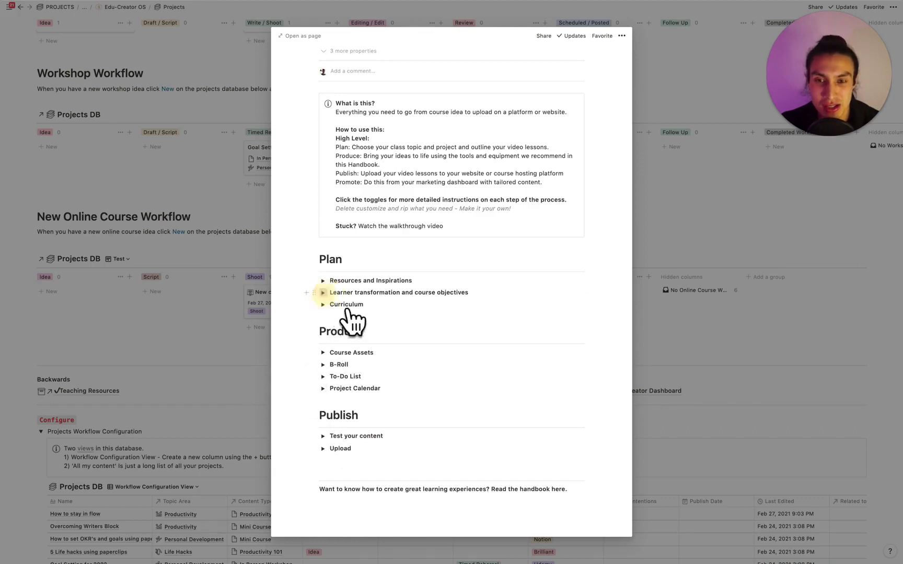
{"action": "scroll", "coordinate": [367, 335], "scroll_direction": "down", "scroll_amount": 1}
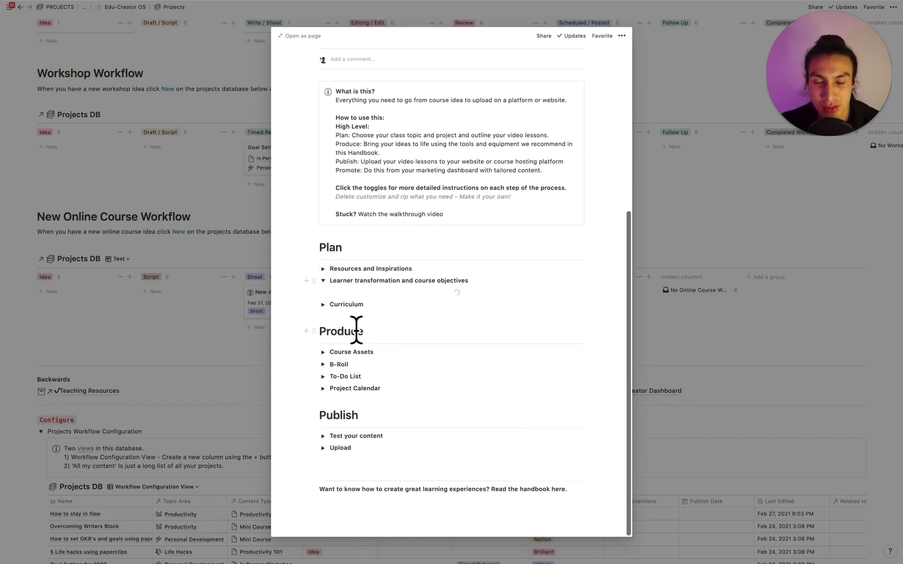
{"action": "scroll", "coordinate": [348, 377], "scroll_direction": "down", "scroll_amount": 2}
{"action": "scroll", "coordinate": [345, 418], "scroll_direction": "down", "scroll_amount": 3}
- Expand the B-Roll toggle on the course page, then return to the Projects board
{"action": "left_click", "coordinate": [322, 427]}
{"action": "scroll", "coordinate": [379, 437], "scroll_direction": "down", "scroll_amount": 1}
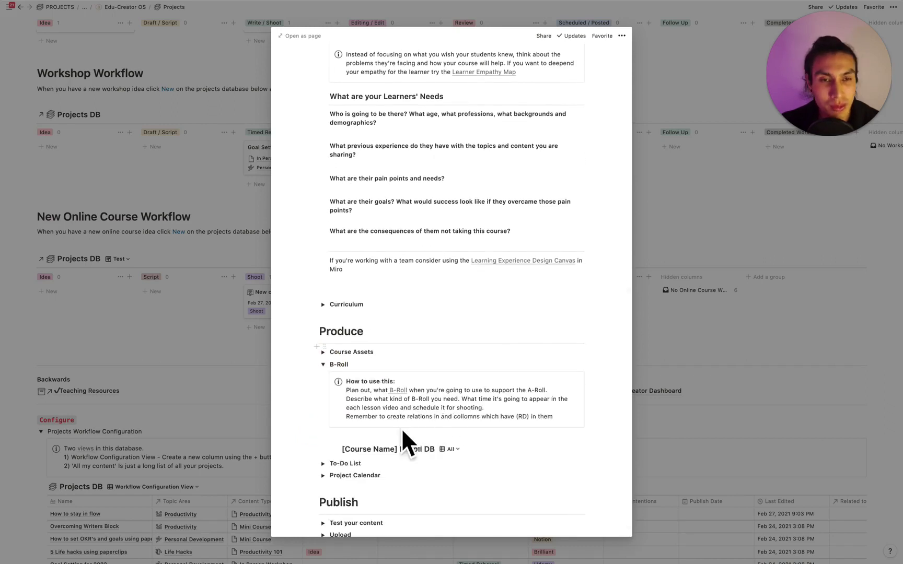
{"action": "scroll", "coordinate": [388, 431], "scroll_direction": "down", "scroll_amount": 3}
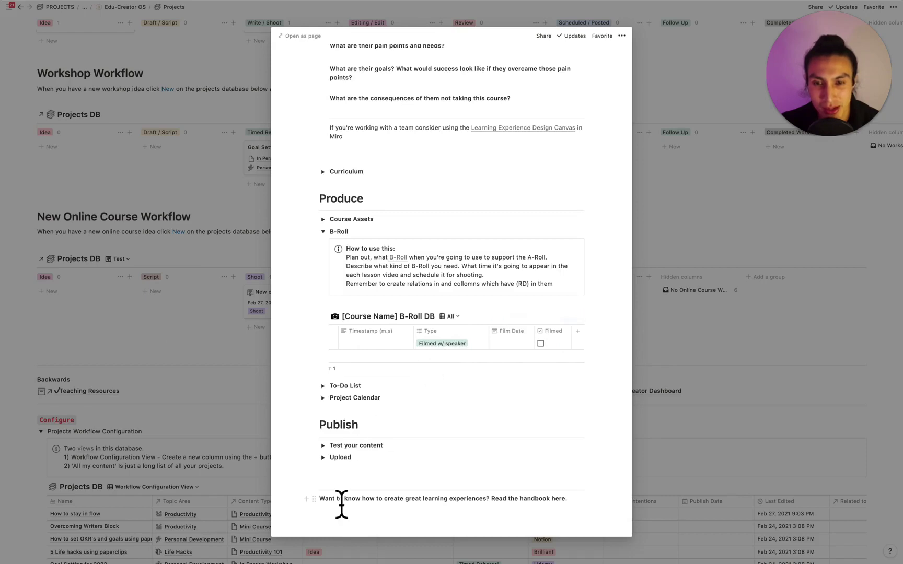
{"action": "left_click", "coordinate": [193, 385]}
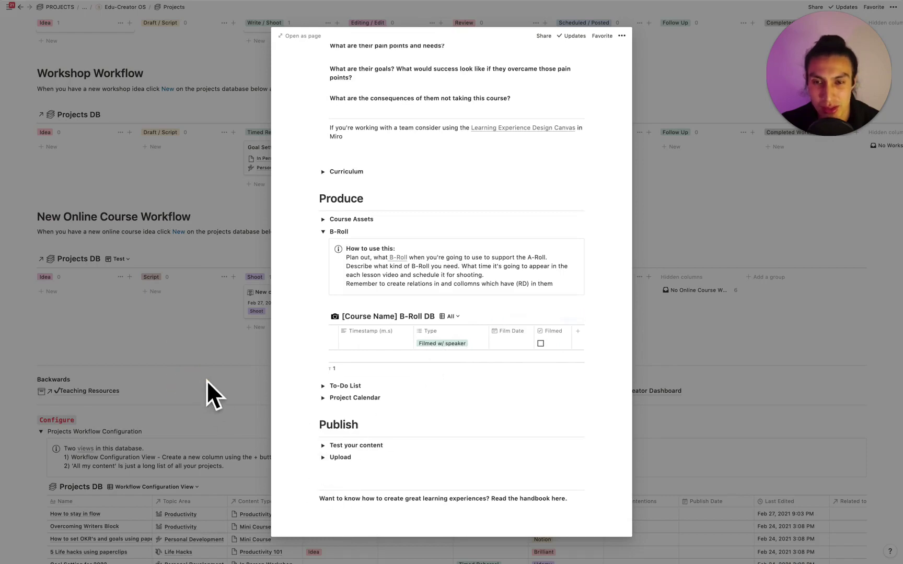
- Collapse the Projects Workflow Configuration toggle section
{"action": "scroll", "coordinate": [254, 362], "scroll_direction": "up", "scroll_amount": 8}
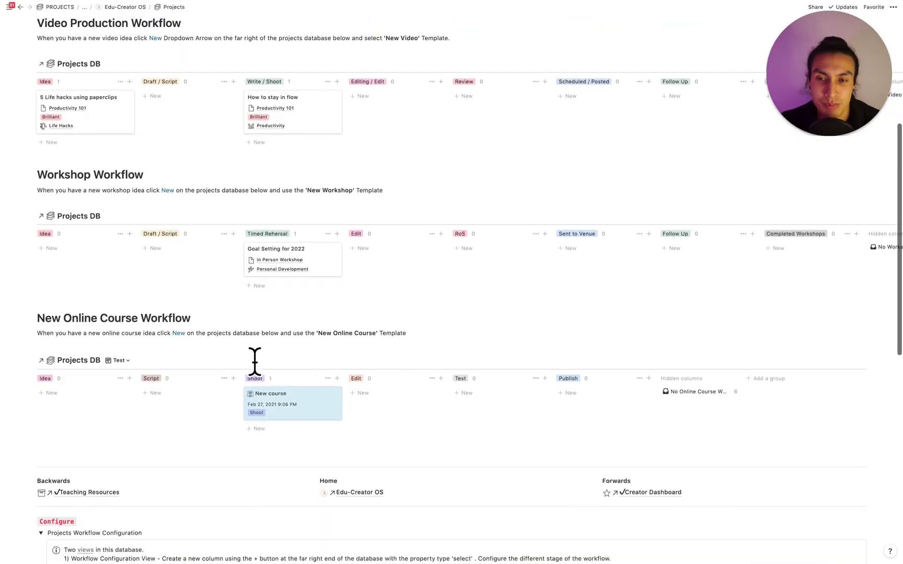
{"action": "scroll", "coordinate": [268, 372], "scroll_direction": "up", "scroll_amount": 2}
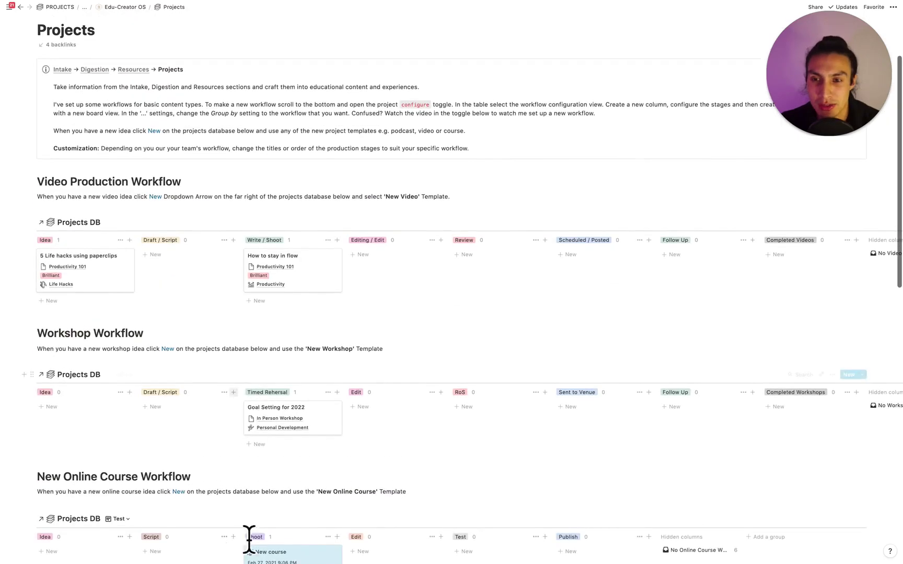
{"action": "scroll", "coordinate": [228, 520], "scroll_direction": "up", "scroll_amount": 4}
{"action": "scroll", "coordinate": [227, 522], "scroll_direction": "down", "scroll_amount": 15}
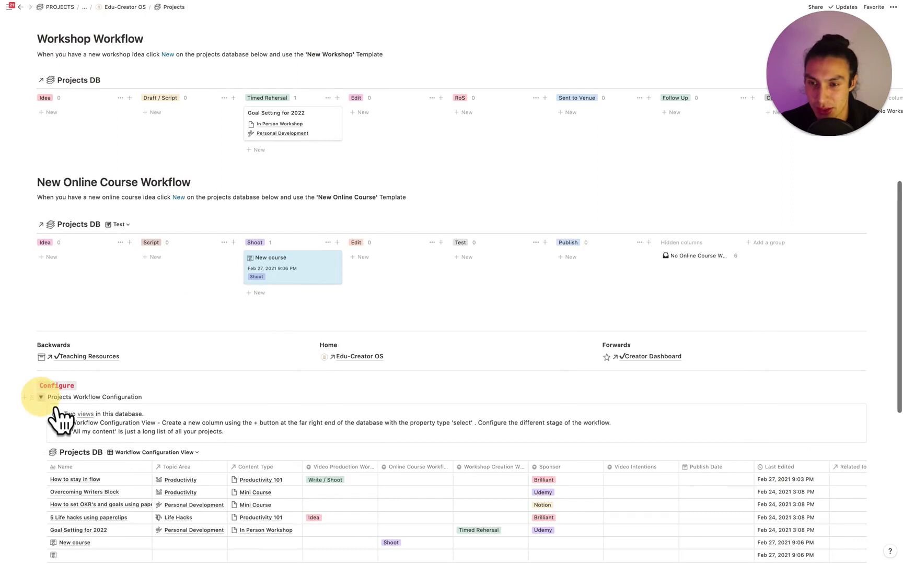
{"action": "left_click", "coordinate": [41, 398]}
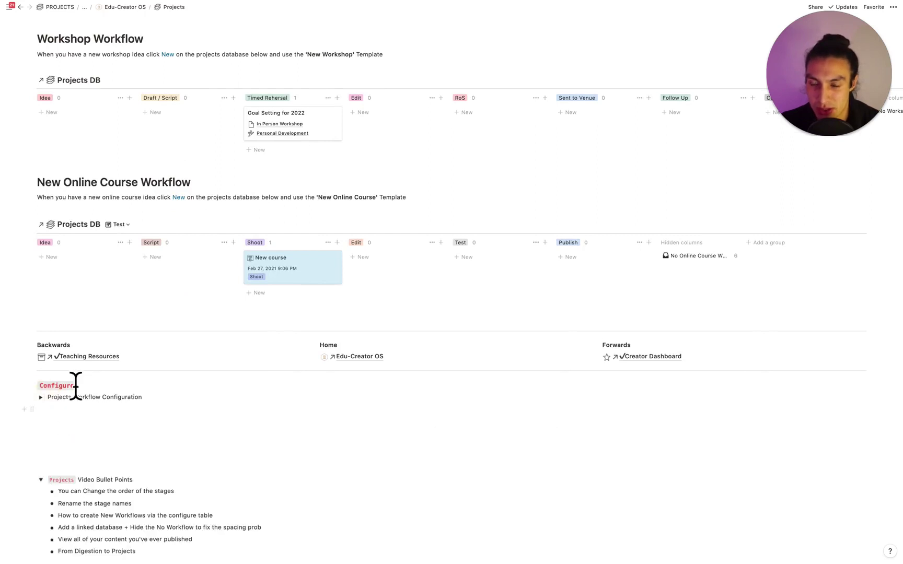
- Delete the leftover Table view from the course board, leaving only the Test board
{"action": "scroll", "coordinate": [76, 386], "scroll_direction": "up", "scroll_amount": 1}
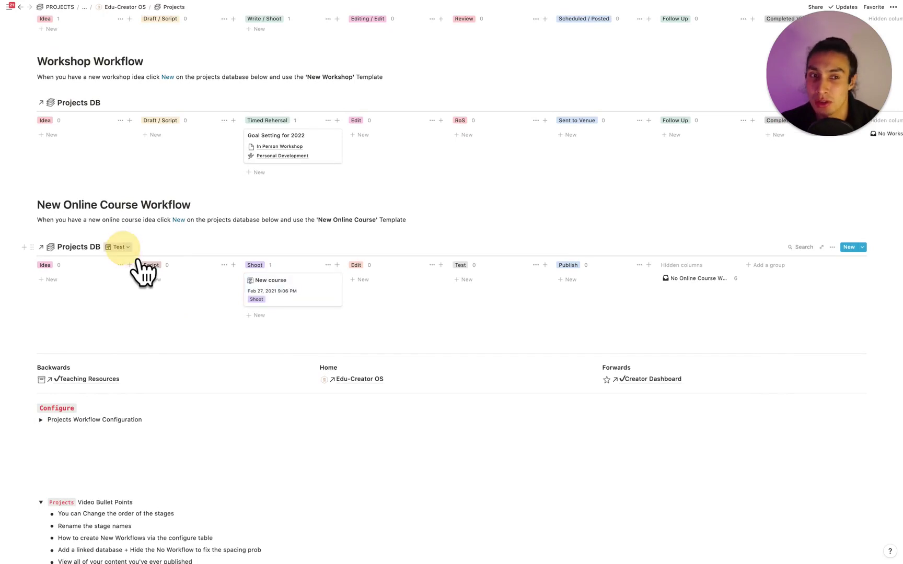
{"action": "left_click", "coordinate": [128, 249]}
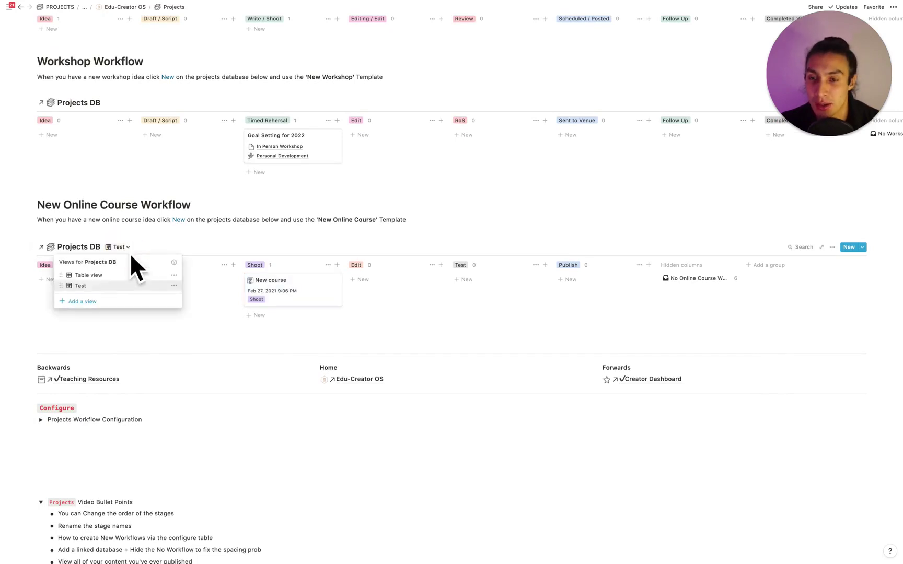
{"action": "left_click", "coordinate": [174, 275]}
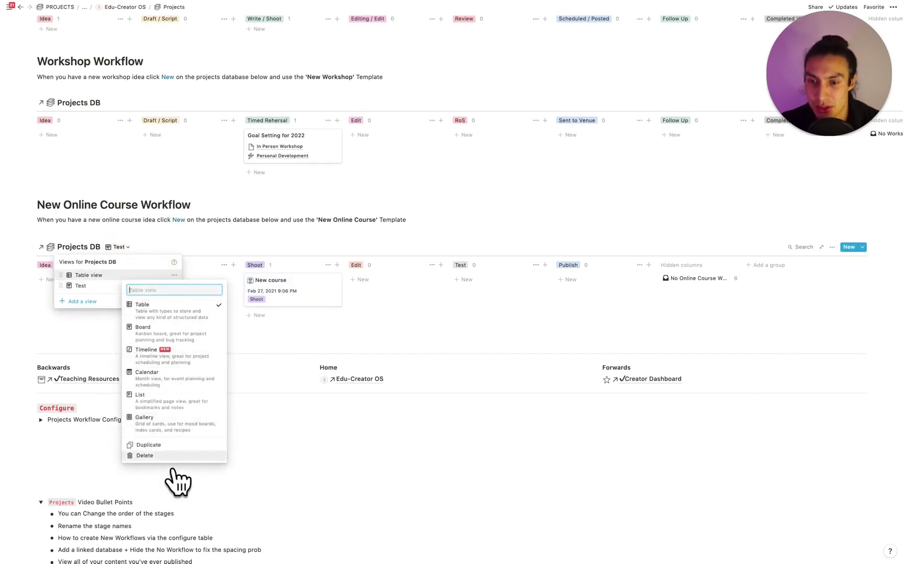
{"action": "left_click", "coordinate": [157, 457]}
{"action": "left_click", "coordinate": [433, 289]}
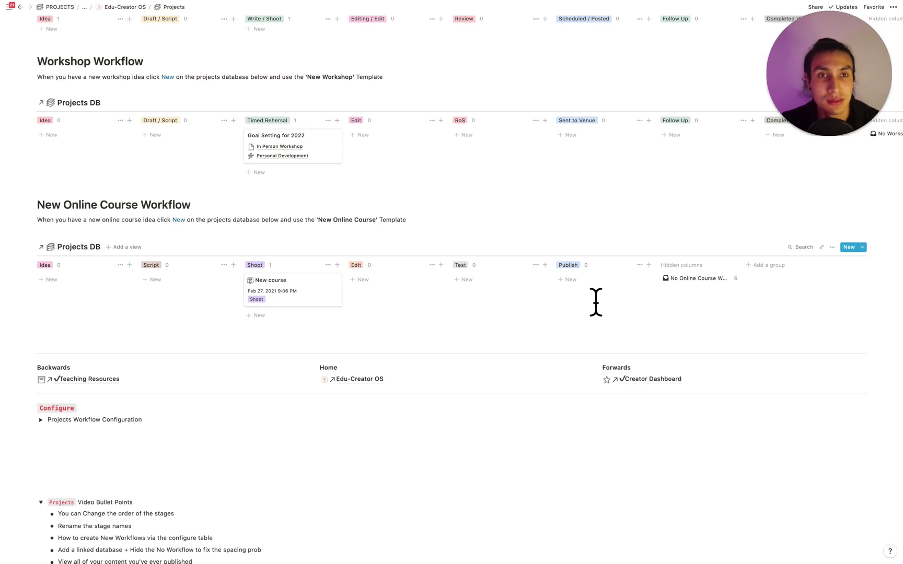
{"action": "scroll", "coordinate": [596, 302], "scroll_direction": "up", "scroll_amount": 5}
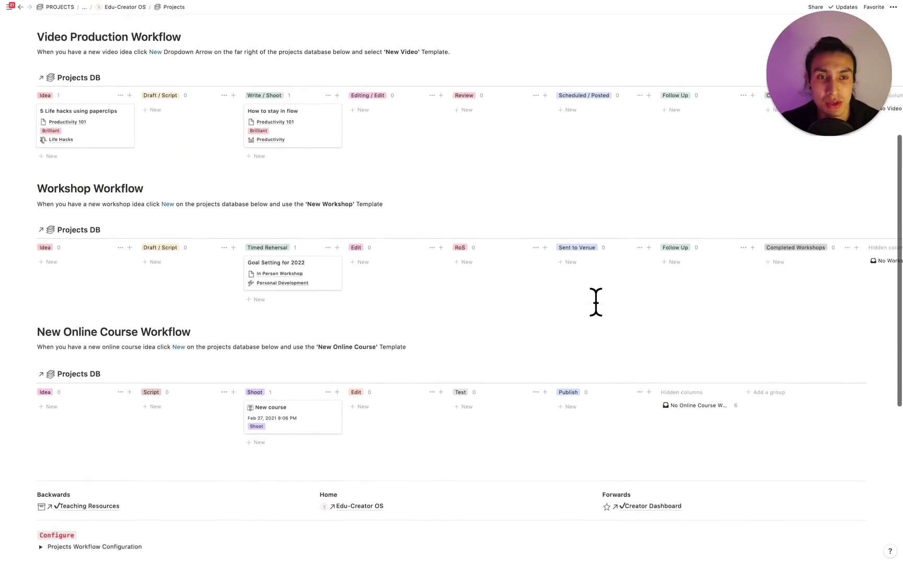
{"action": "scroll", "coordinate": [596, 302], "scroll_direction": "down", "scroll_amount": 1}
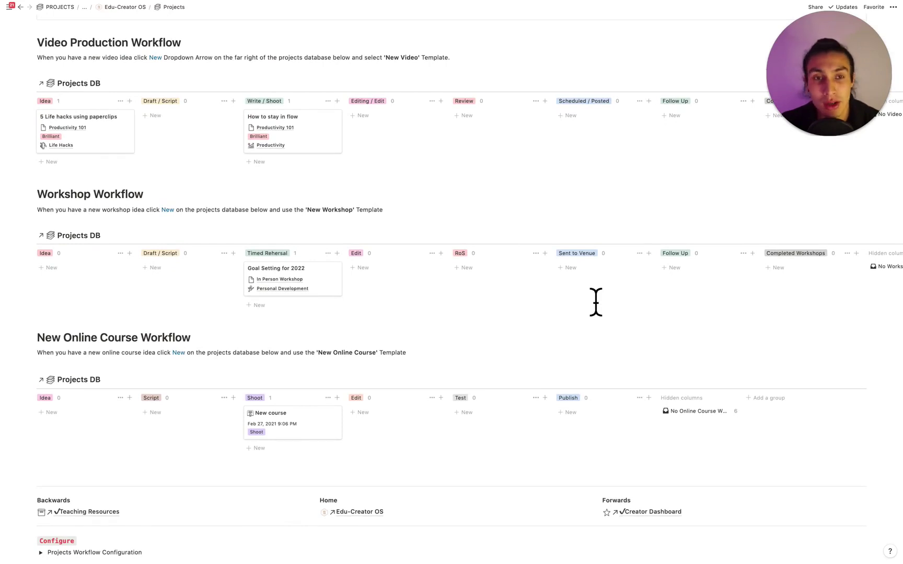
{"action": "scroll", "coordinate": [595, 302], "scroll_direction": "up", "scroll_amount": 1}
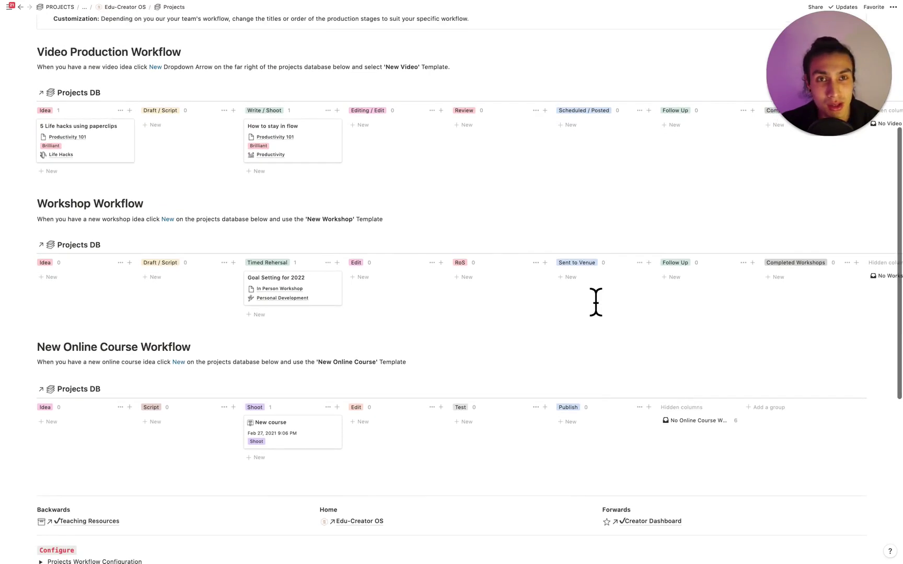